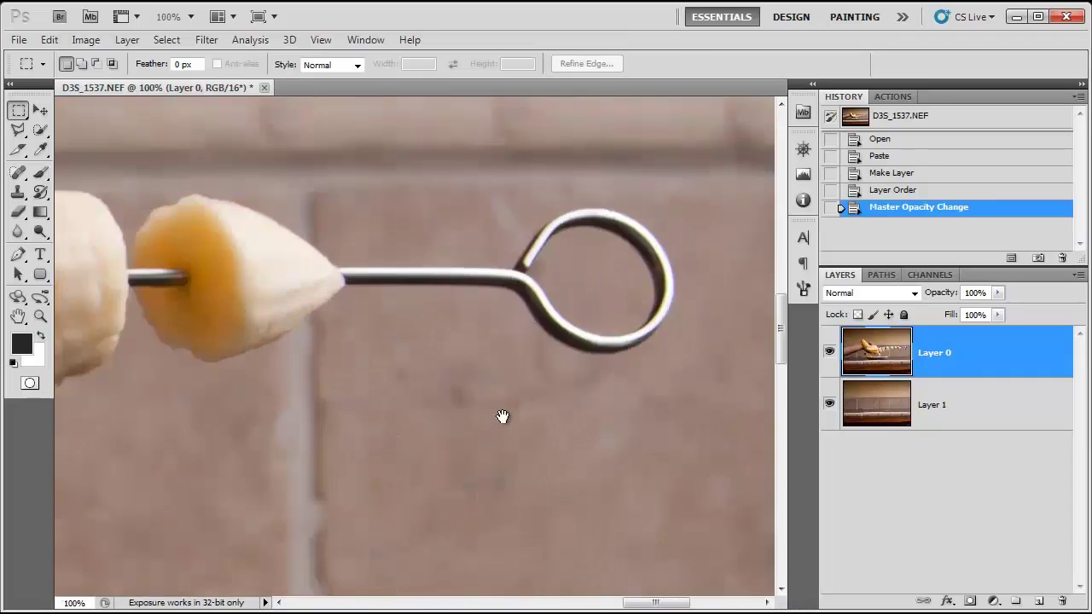
Add a layer mask to Layer 0 and paint out the skewer's ring end in black with a 13 px brush
left_click(970, 602)
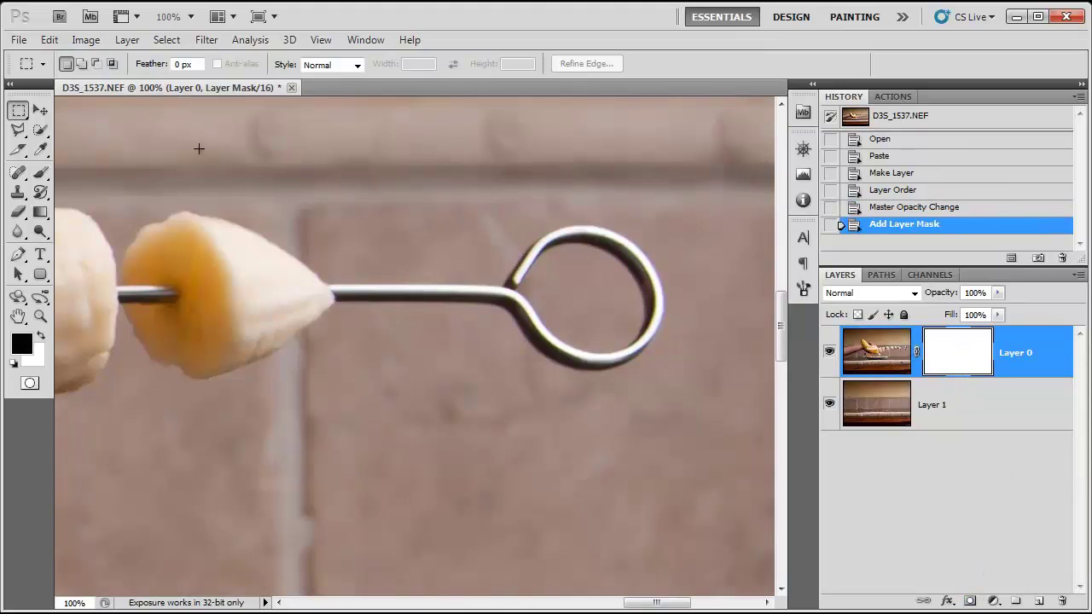
left_click(41, 173)
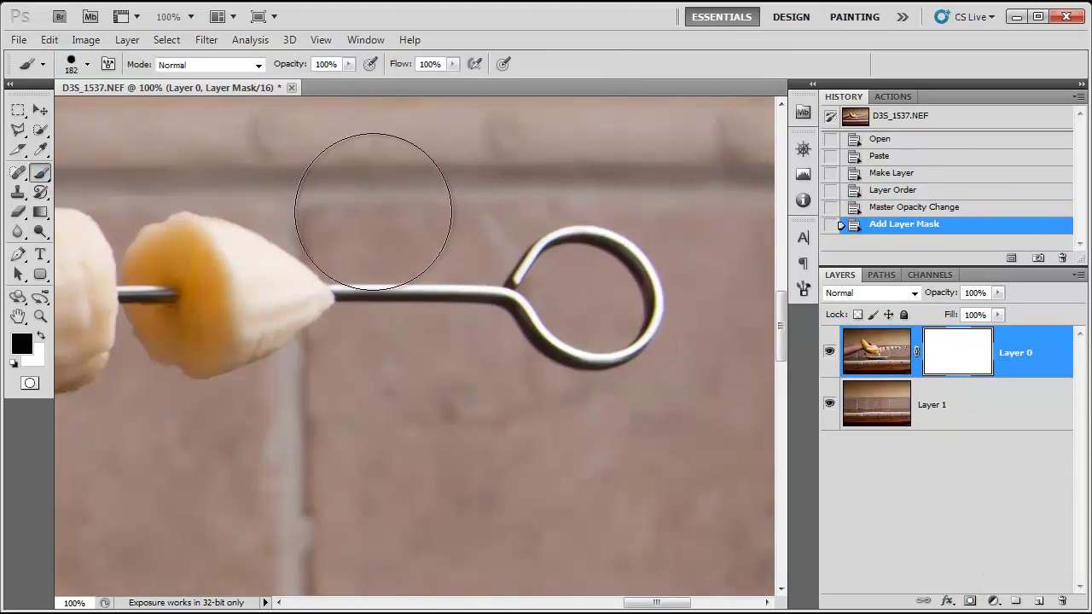
left_click(86, 67)
left_click(100, 111)
left_click(375, 266)
mouse_move(380, 270)
left_mouse_down()
mouse_move(367, 293)
mouse_move(371, 279)
mouse_move(456, 289)
mouse_move(583, 350)
mouse_move(668, 323)
mouse_move(648, 269)
mouse_move(544, 249)
mouse_move(516, 278)
left_mouse_up()
Paint black on the Layer 0 mask to hide the skewer showing in the gaps between the banana slices
key("ctrl+plus")
mouse_move(204, 276)
left_mouse_down()
mouse_move(510, 283)
mouse_move(464, 372)
left_mouse_up()
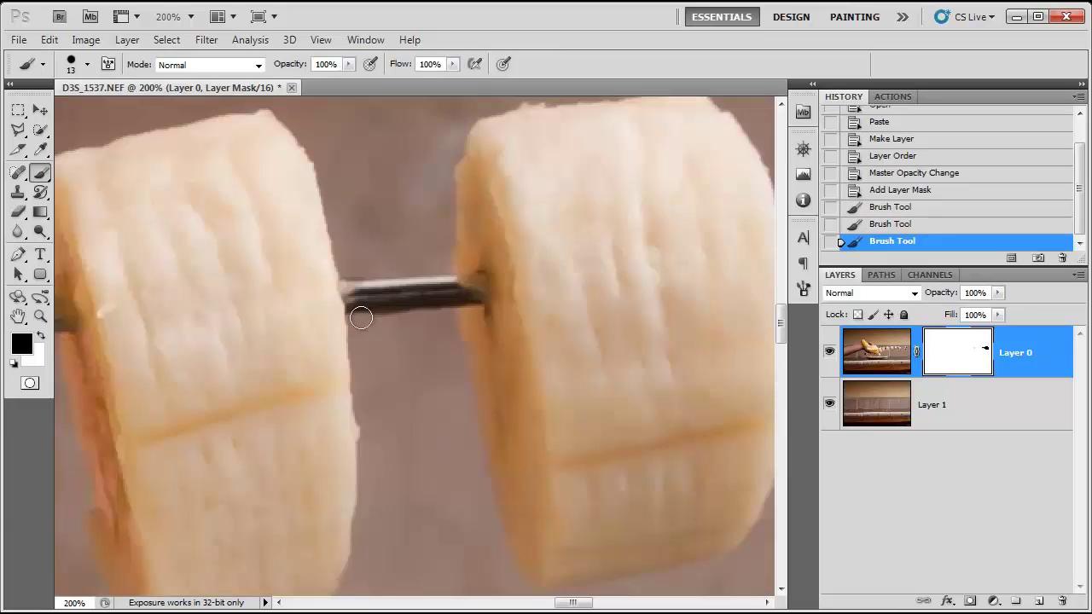
left_click_drag(363, 282, 442, 283)
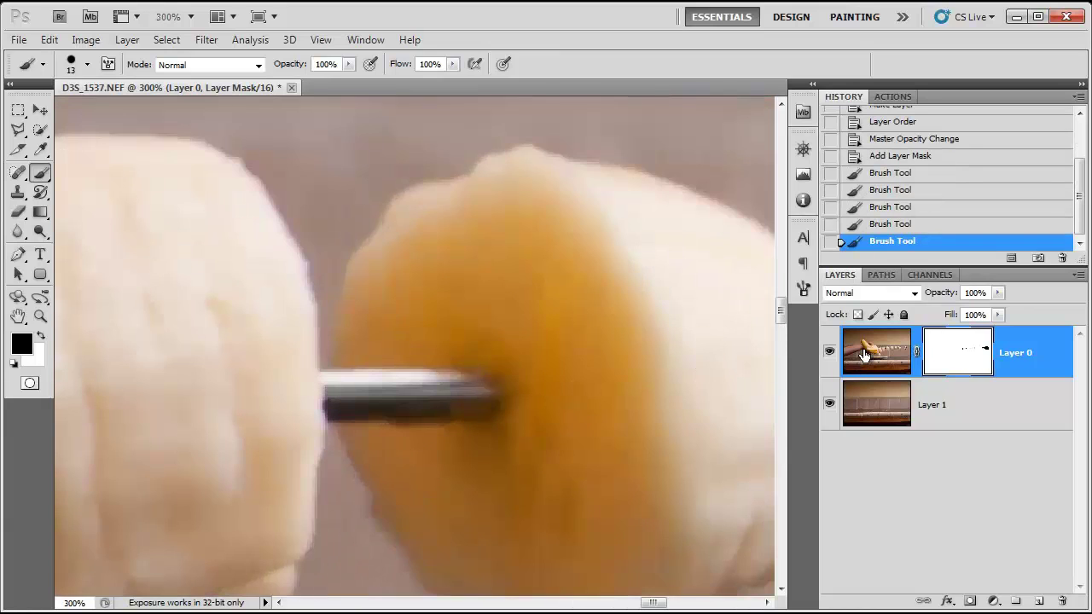
Try to cover the skewer on the banana tip's cut face by cloning nearby banana texture onto Layer 0's image
left_click(870, 356)
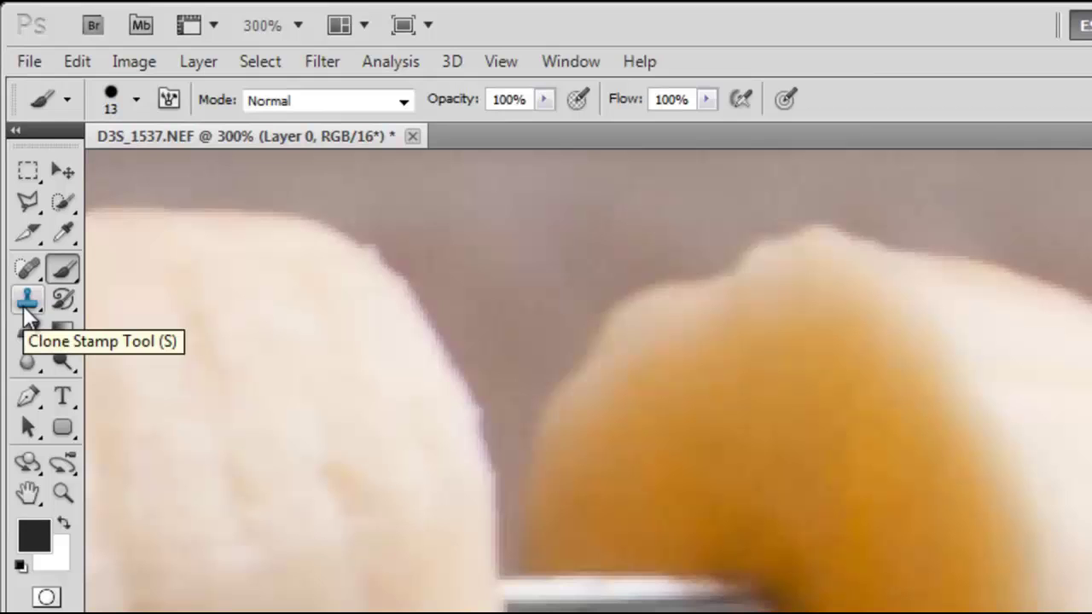
left_click(24, 307)
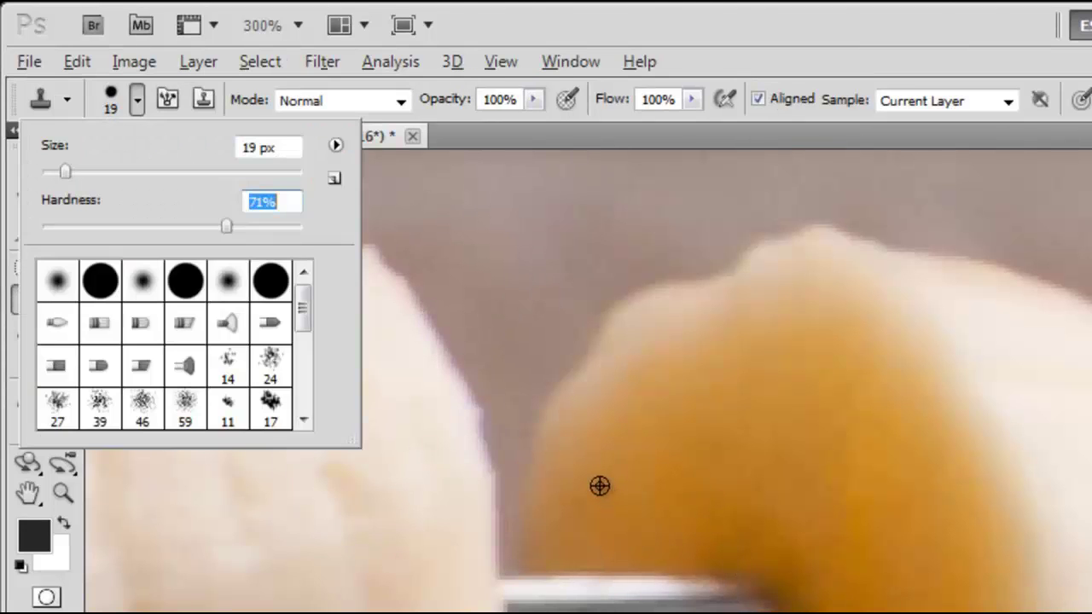
left_click(599, 485, "alt")
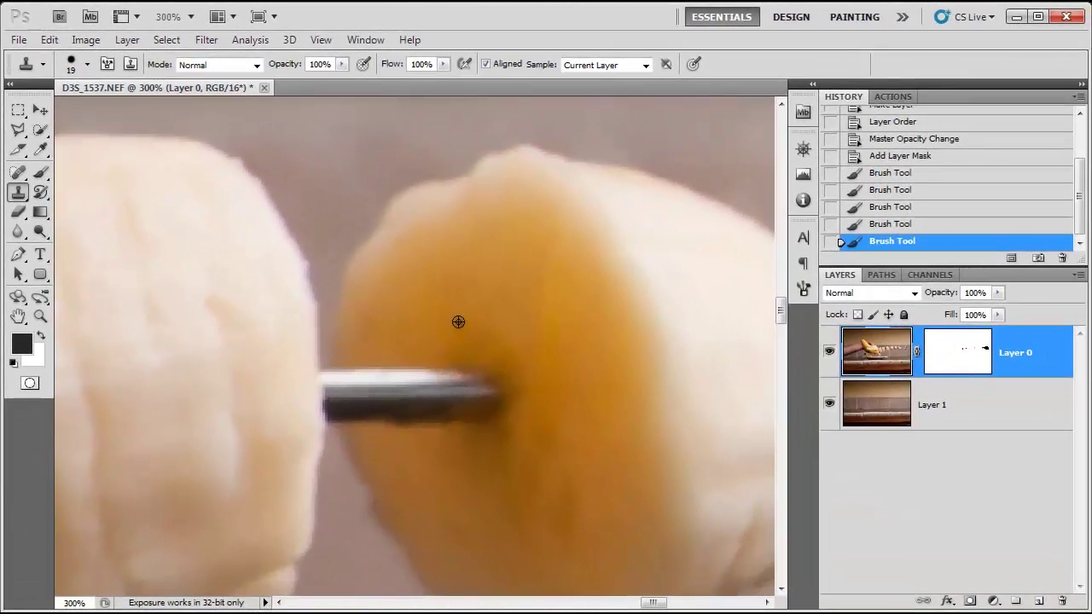
left_click(458, 322, "alt")
mouse_move(469, 366)
left_mouse_down()
mouse_move(367, 372)
mouse_move(373, 397)
mouse_move(480, 404)
left_mouse_up()
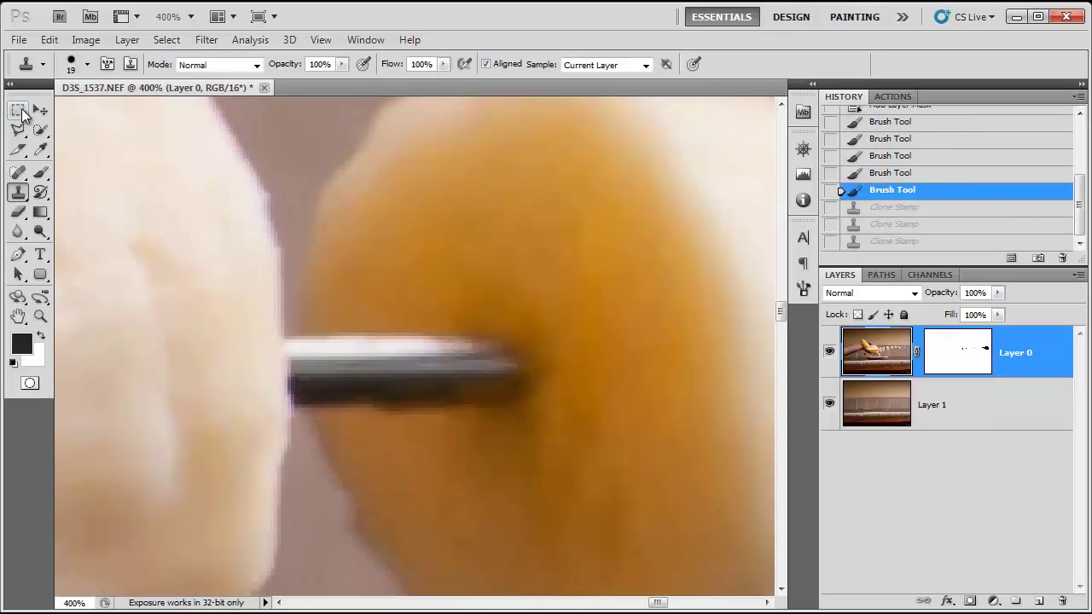
Remove the skewer from the banana tip's cut face with a rectangular selection and Content-Aware fill, and smooth the patch with the Clone Stamp
left_click(21, 114)
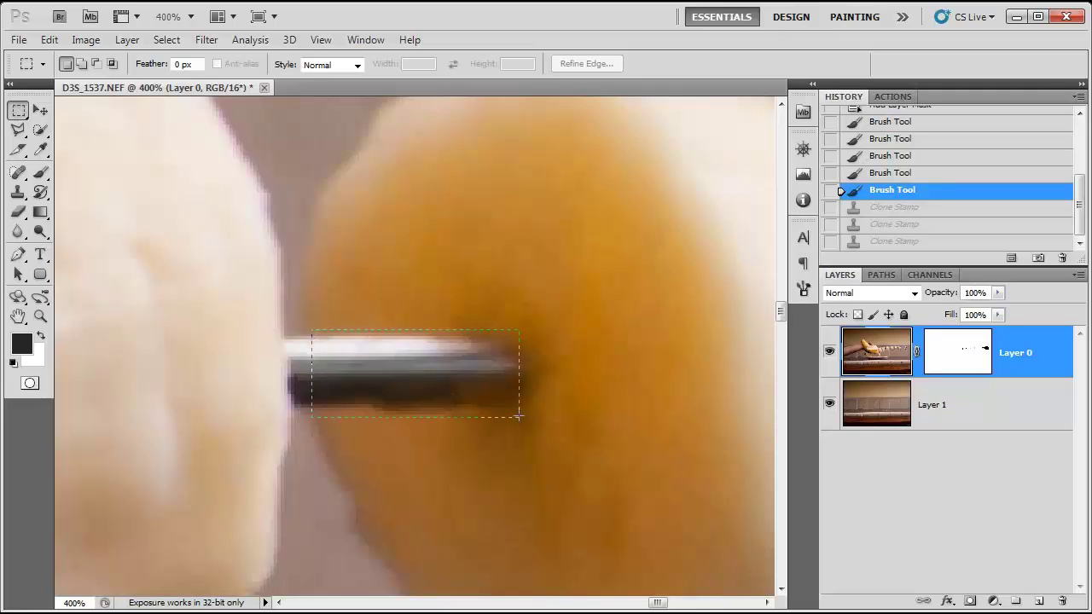
left_click_drag(543, 414, 543, 415)
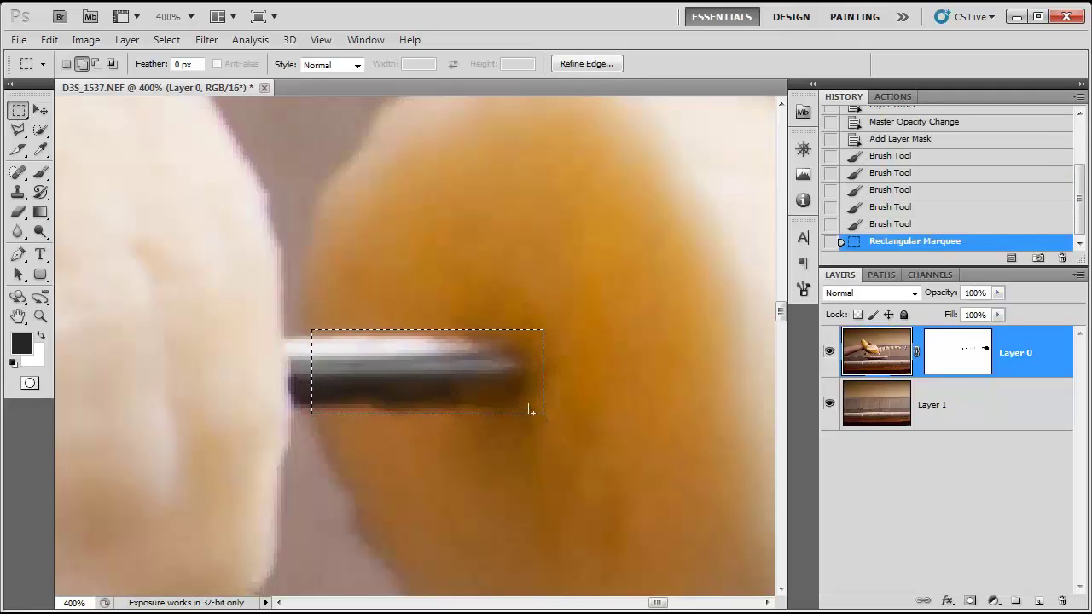
key("i")
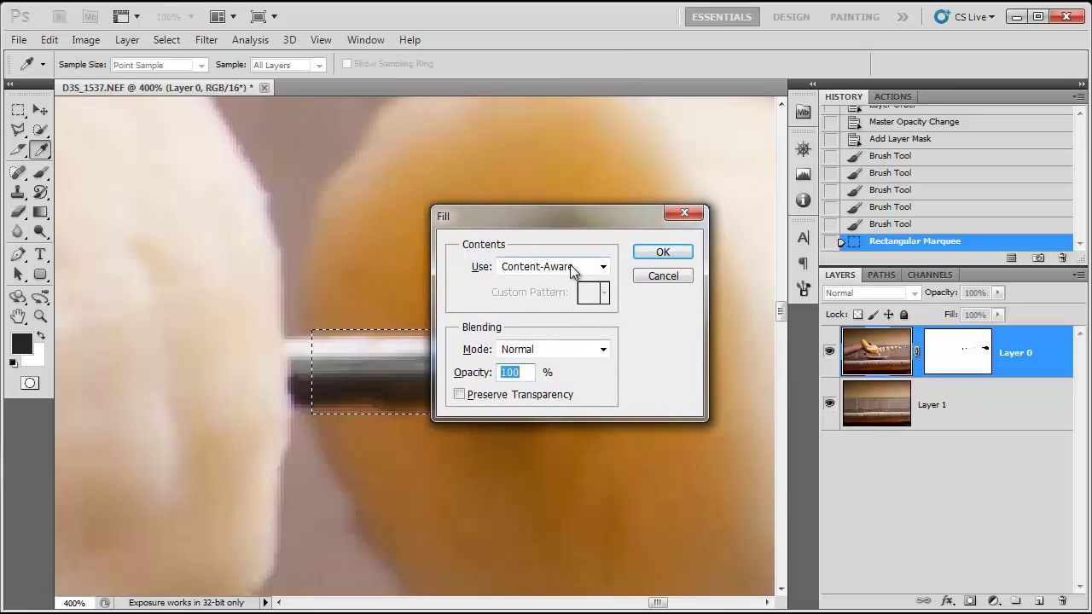
left_click(572, 267)
left_click(539, 339)
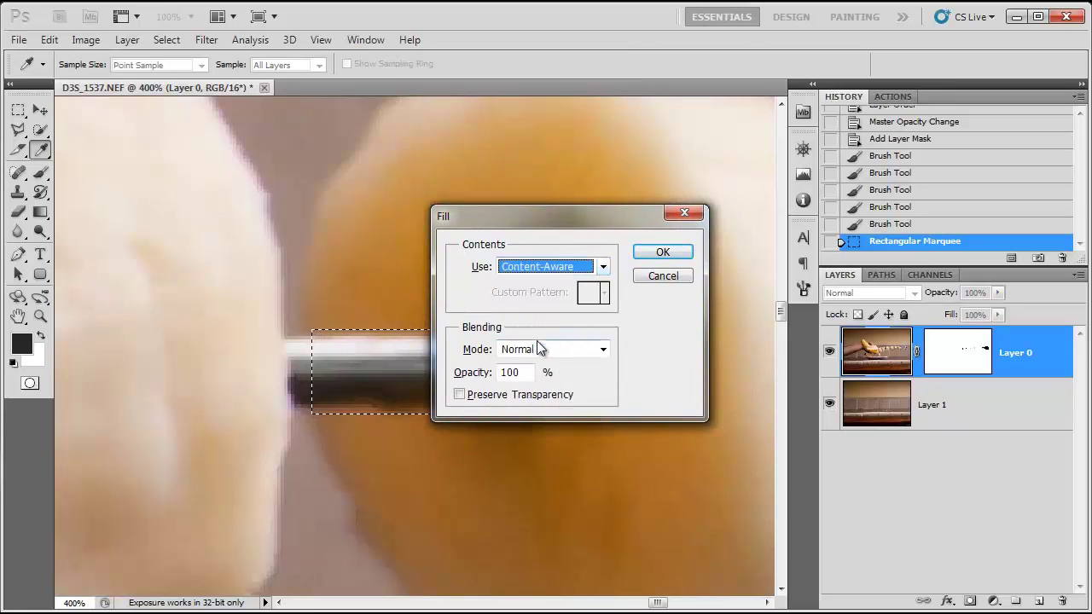
left_click(658, 257)
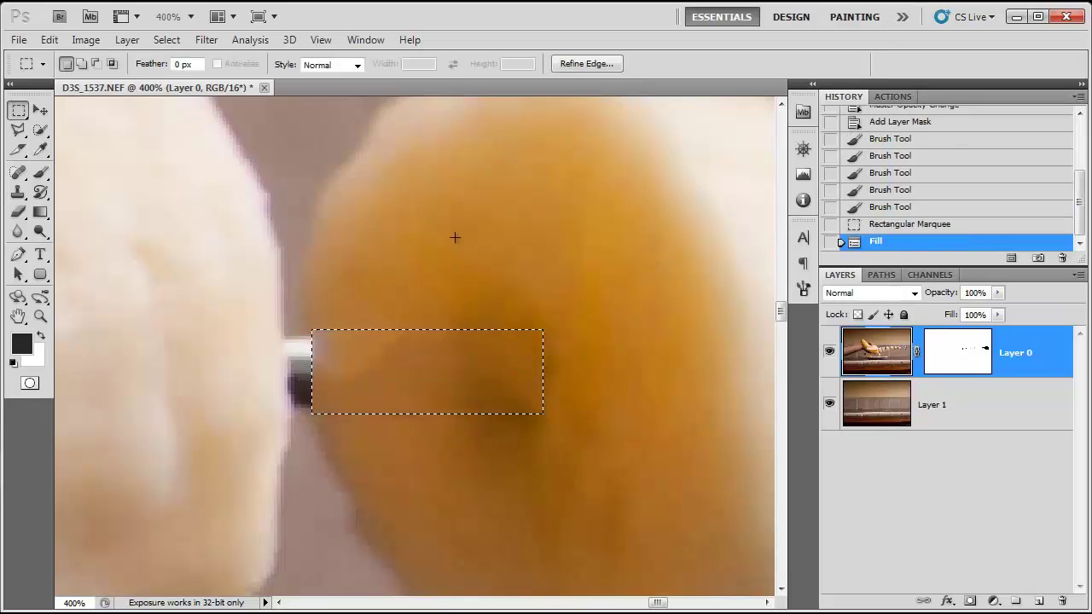
key("ctrl+d")
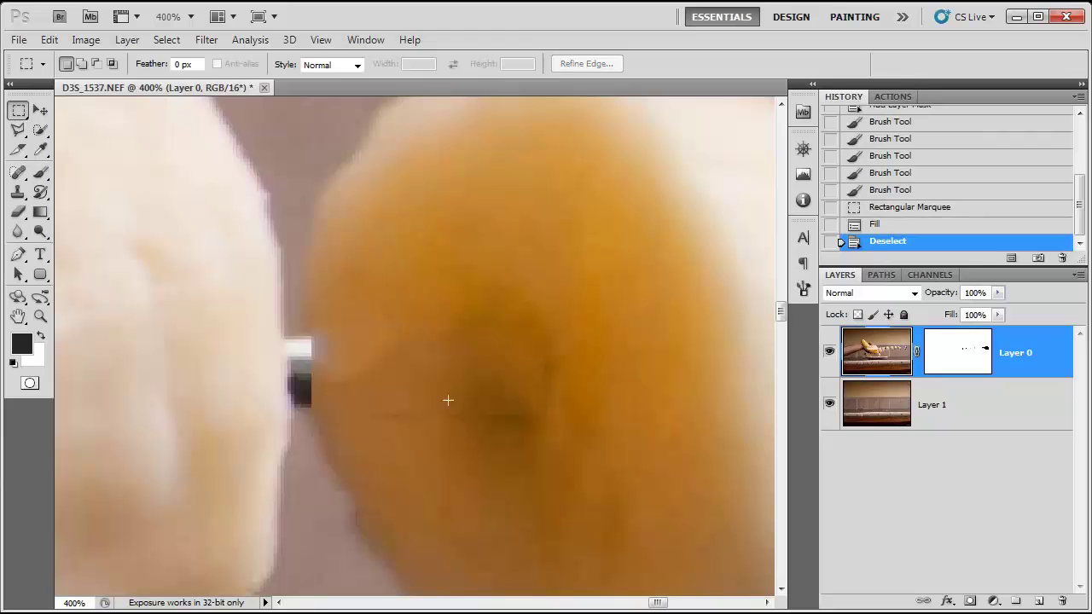
left_click(15, 195)
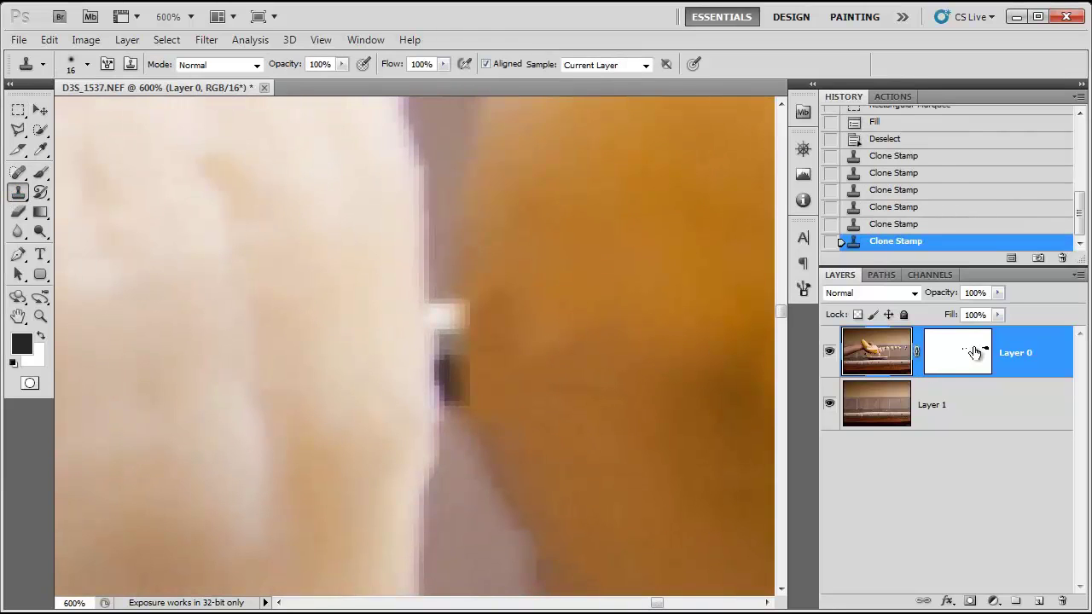
Mask out the skewer remnant in the narrow gap beside the banana tip with an 8 px black brush
left_click(975, 352)
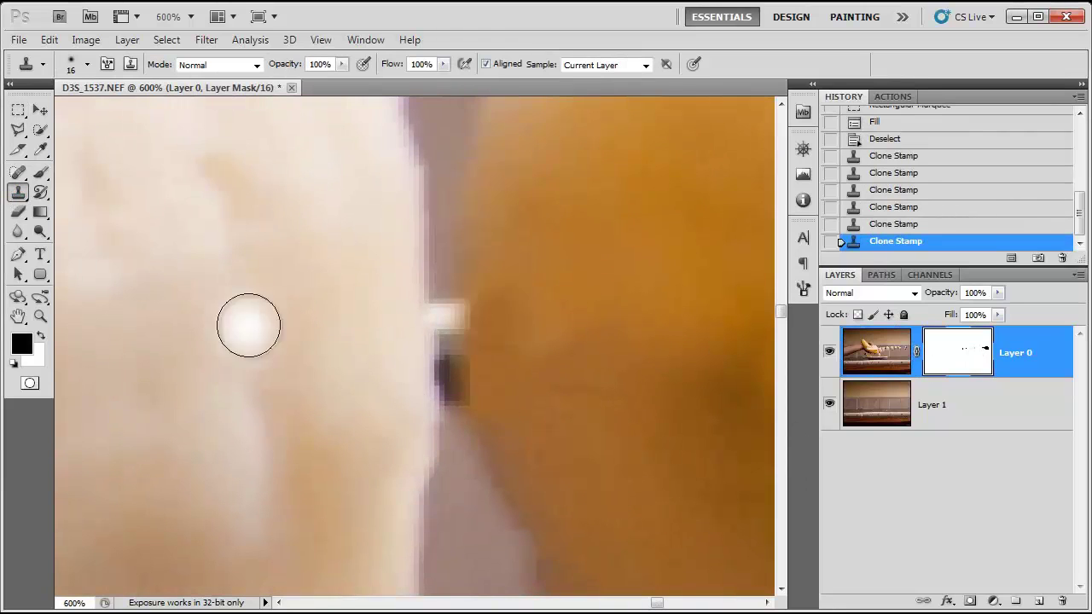
left_click(40, 171)
left_click(87, 66)
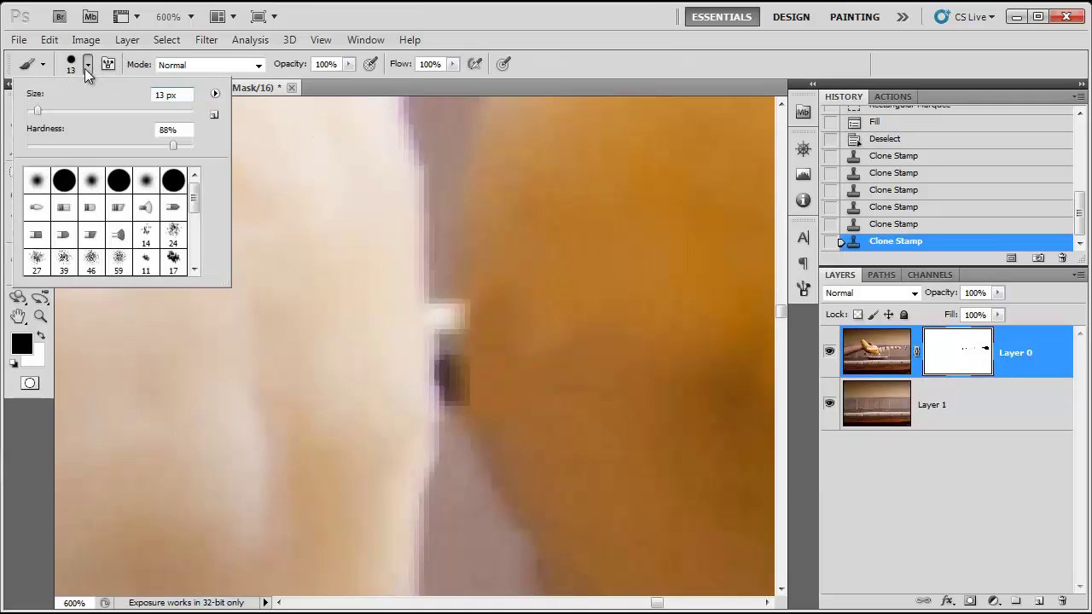
left_click_drag(32, 110, 33, 110)
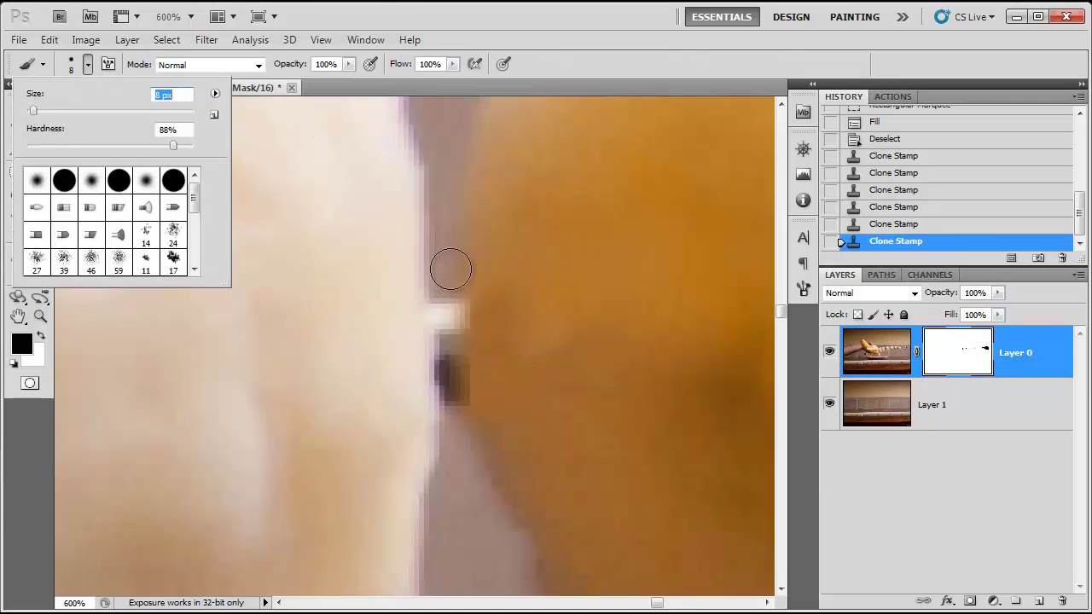
left_click(447, 264)
left_click_drag(447, 265, 451, 445)
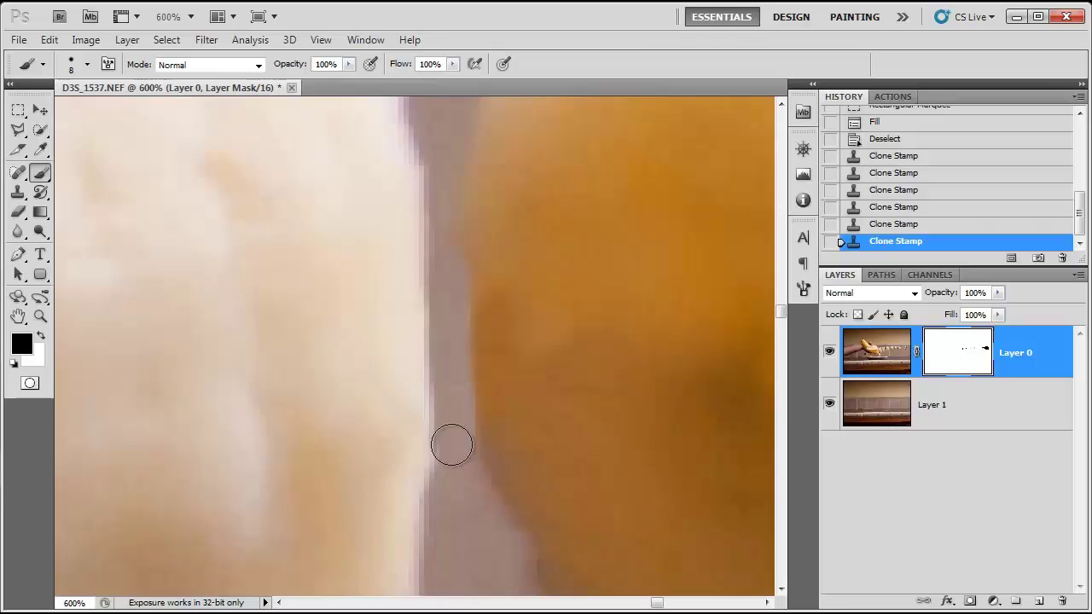
scroll(687, 565, "down", 6)
scroll(661, 538, "up", 2)
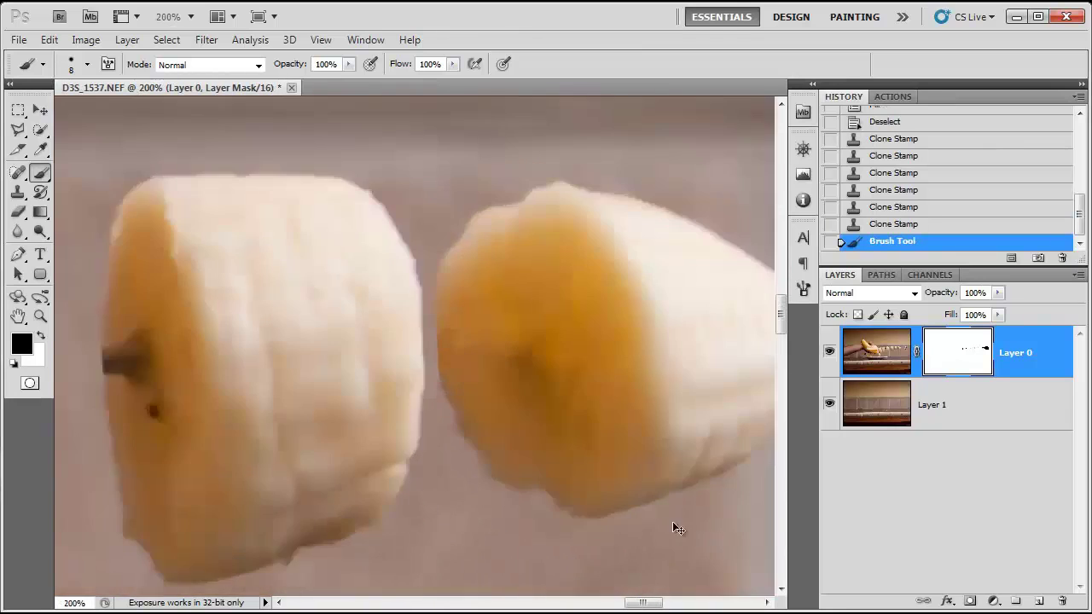
Mask out the remaining skewer in the next gap, up to the edges of the two neighbouring banana slices
key("ctrl+plus")
key("ctrl+plus")
key("ctrl+plus")
left_click_drag(546, 298, 531, 458)
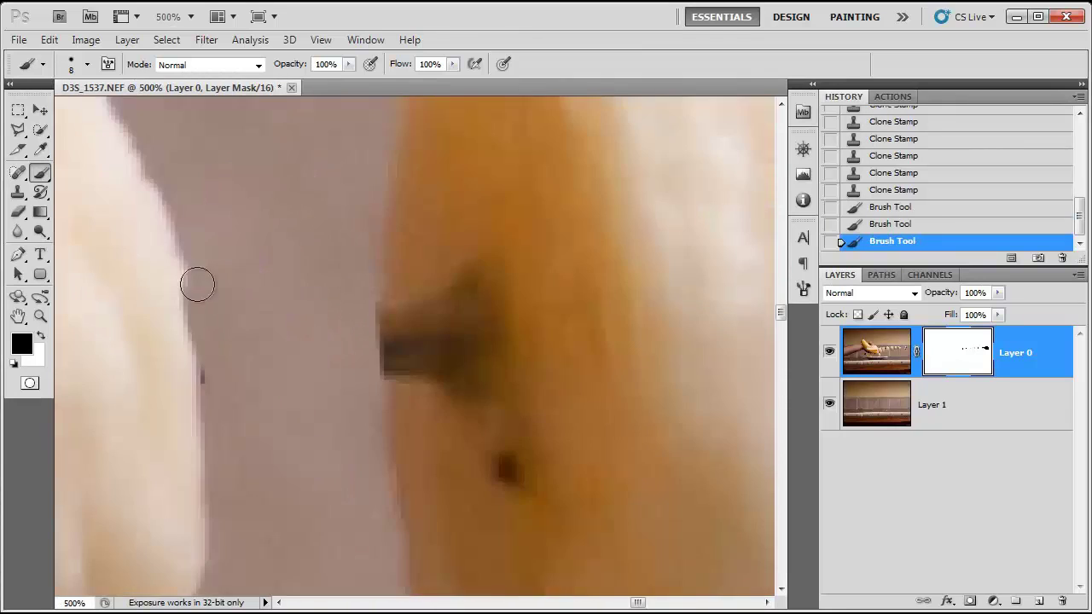
key("ctrl+minus")
key("ctrl+minus")
key("ctrl+minus")
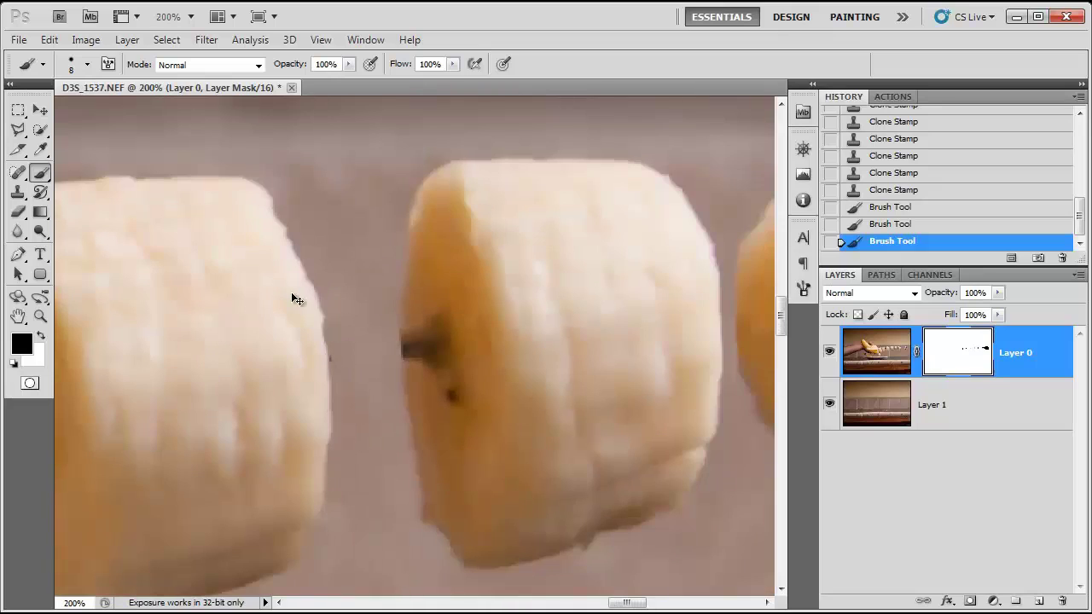
Clone banana texture over the skewer stub and dark spot on the cut face of the slice beside the tip
left_click(18, 192)
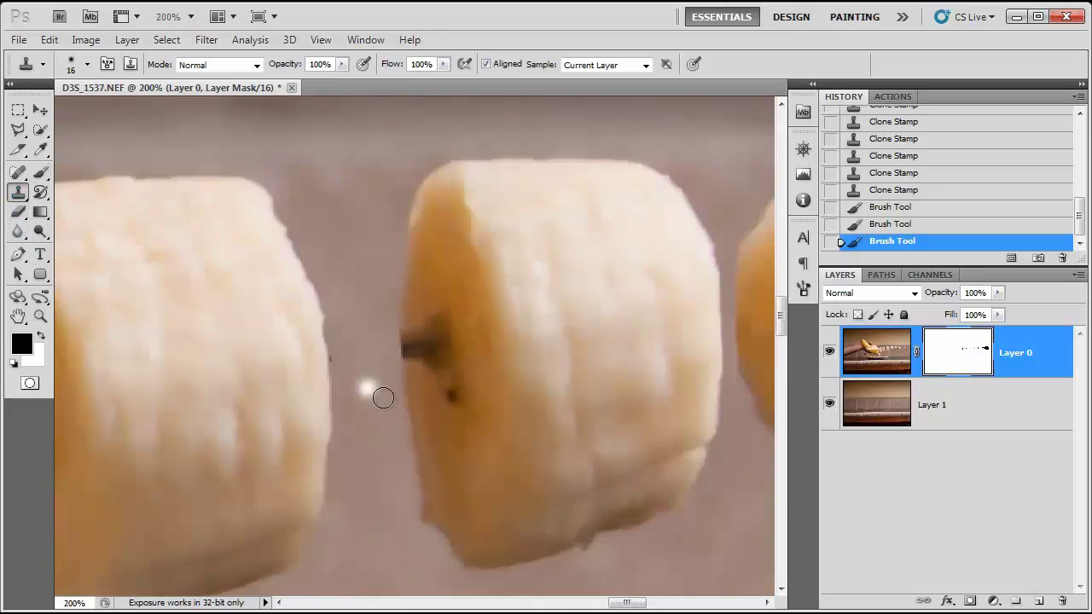
left_click(449, 400)
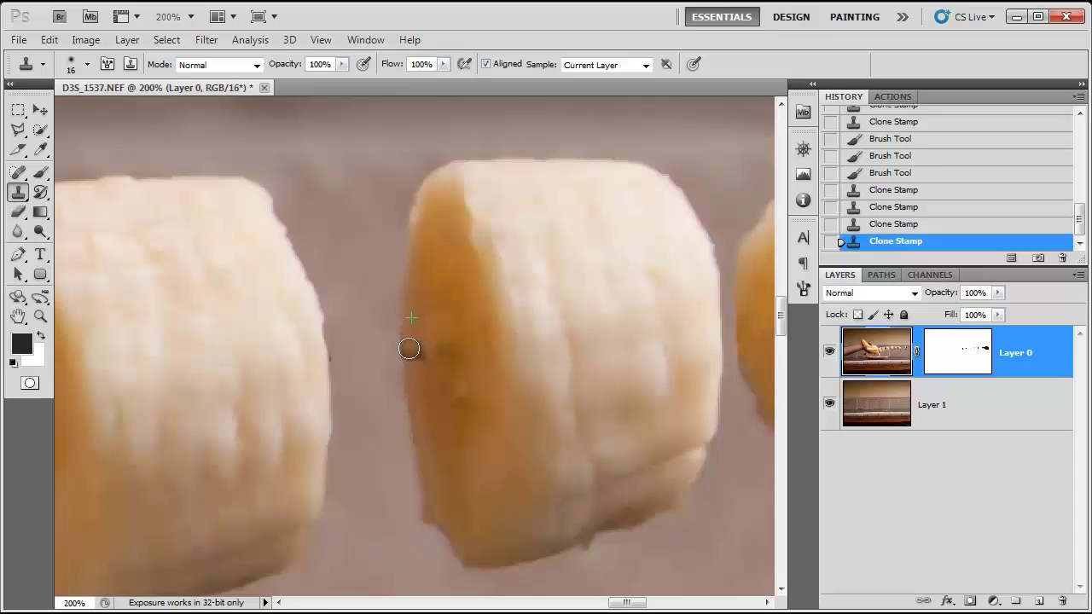
left_click_drag(408, 348, 410, 381)
left_click(409, 348)
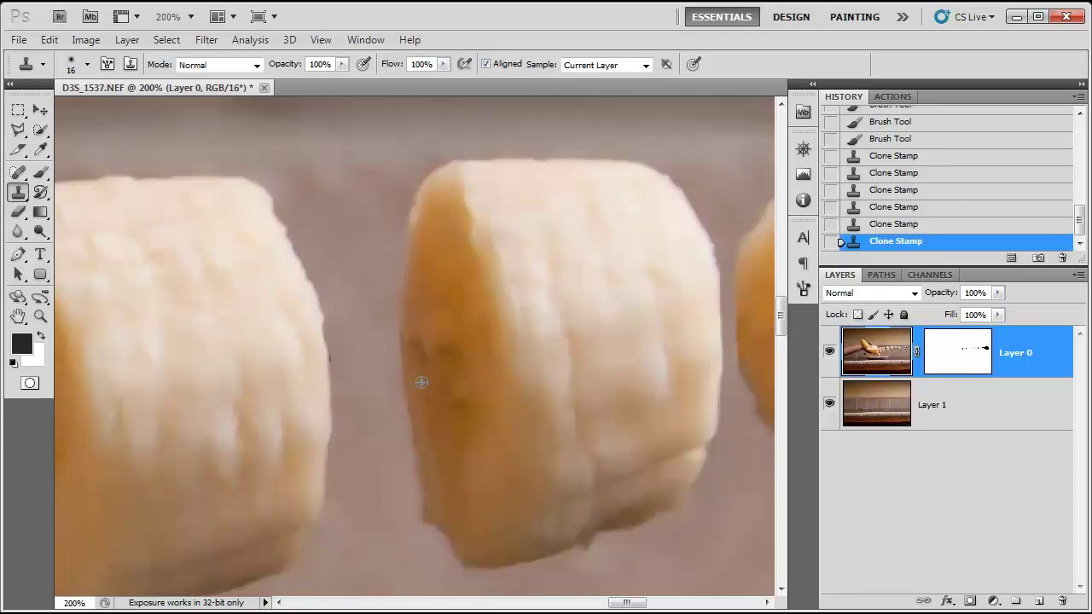
left_click(420, 353)
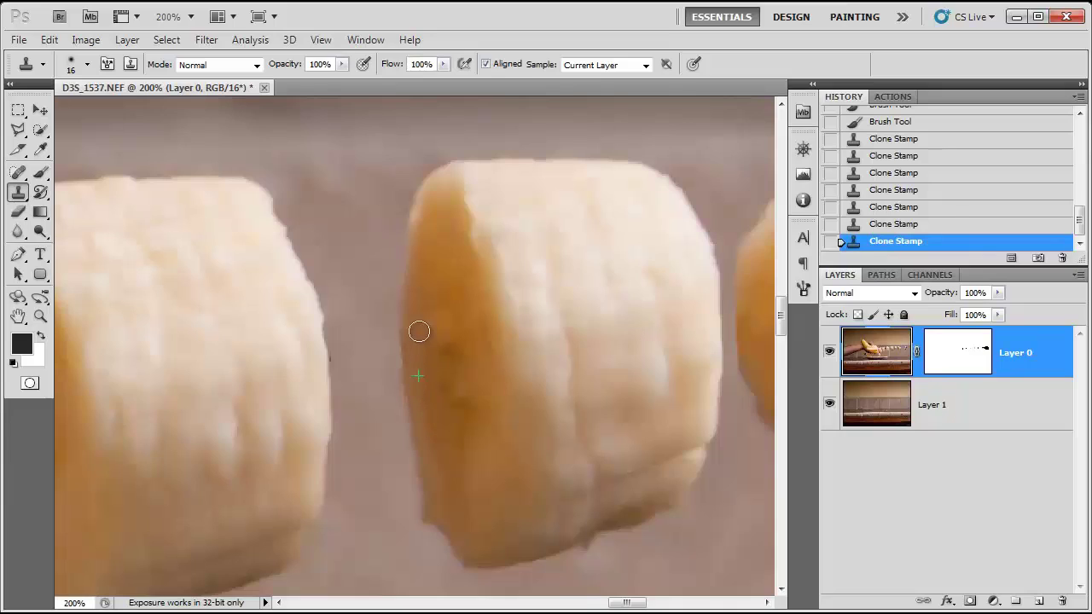
left_click(419, 331)
left_click(448, 347)
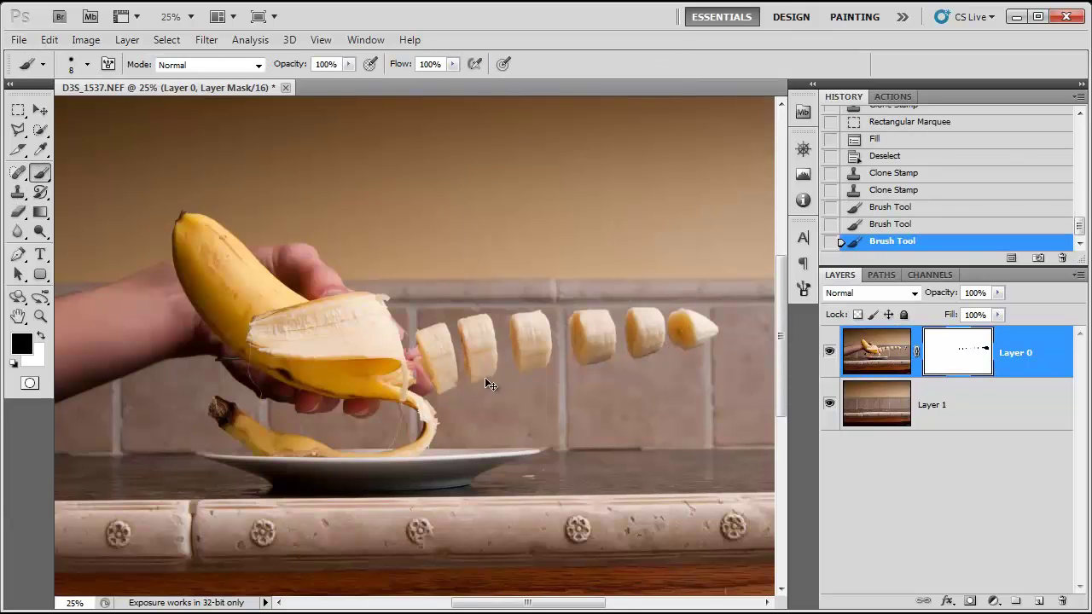
Mask out the fingers visible between the banana peel and the first slice, refining the peel edges with a 4 px brush
key("ctrl+plus")
key("ctrl+plus")
key("ctrl+plus")
key("ctrl+plus")
key("ctrl+plus")
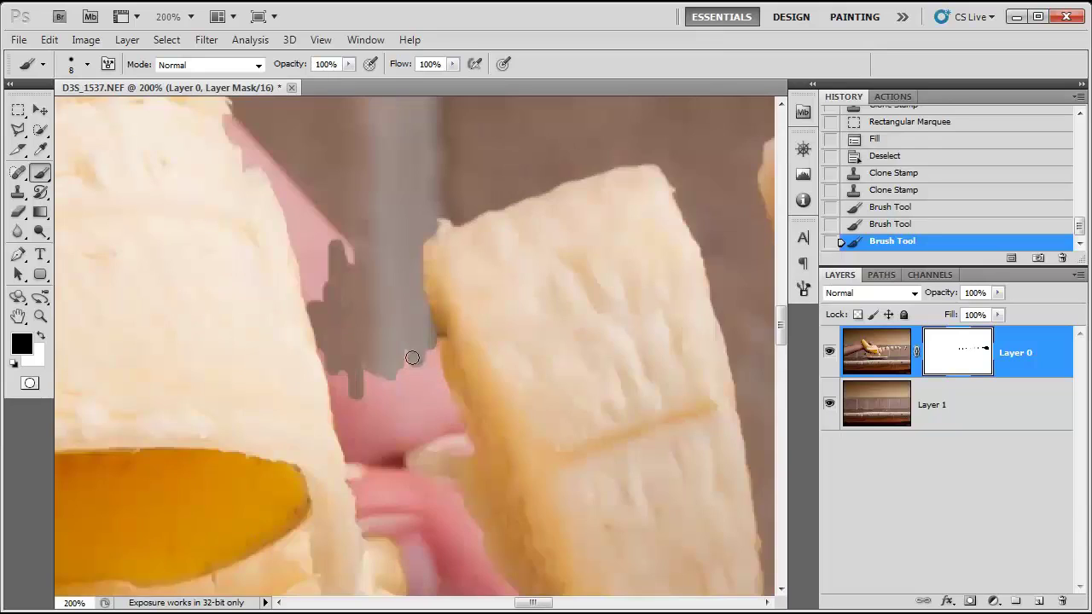
left_click(86, 65)
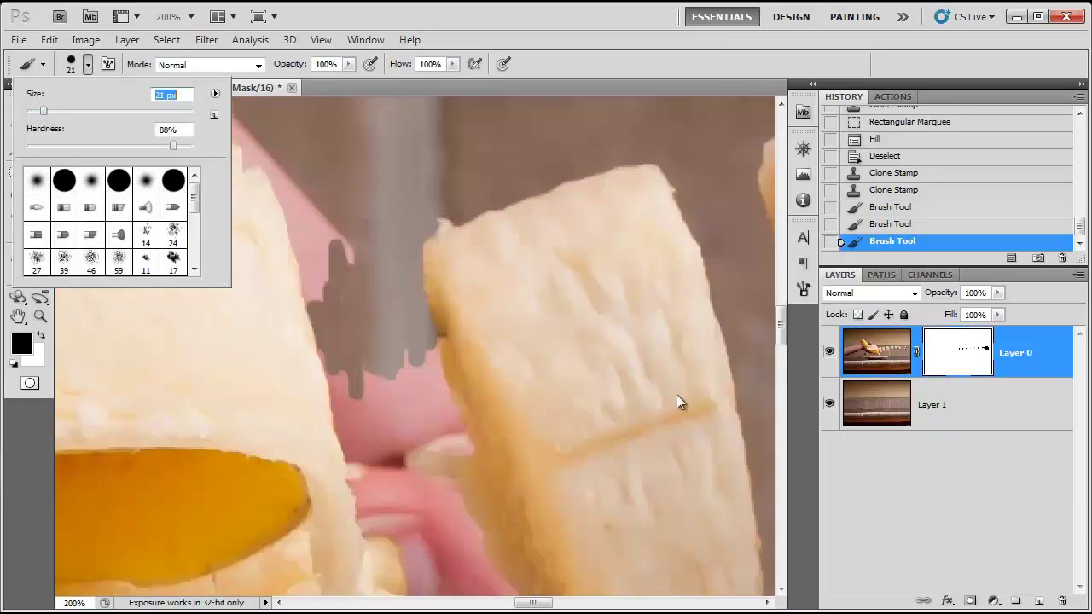
key("Return")
key("bracketleft")
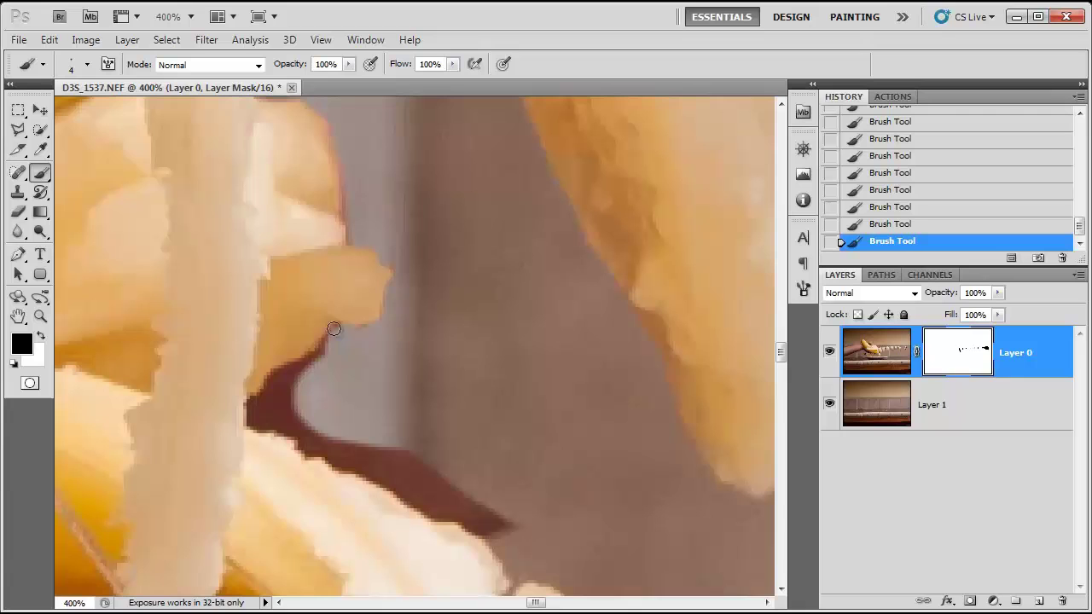
mouse_move(283, 406)
left_mouse_down()
mouse_move(327, 441)
mouse_move(493, 526)
mouse_move(282, 434)
left_mouse_up()
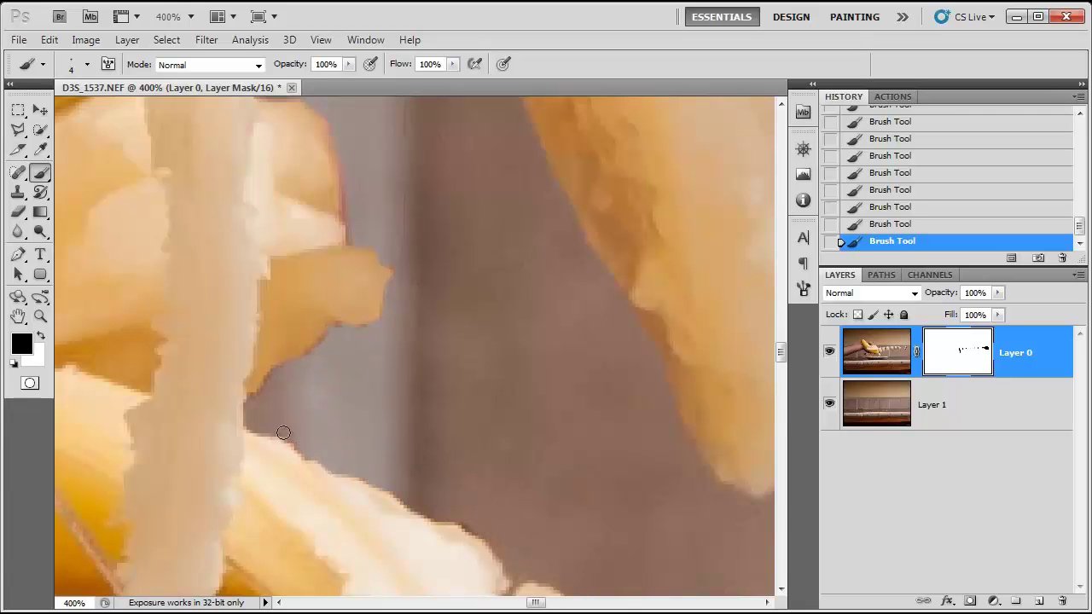
Select the thumb visible between the banana and its peel on Layer 0's image using Quick Selection
left_click(870, 348)
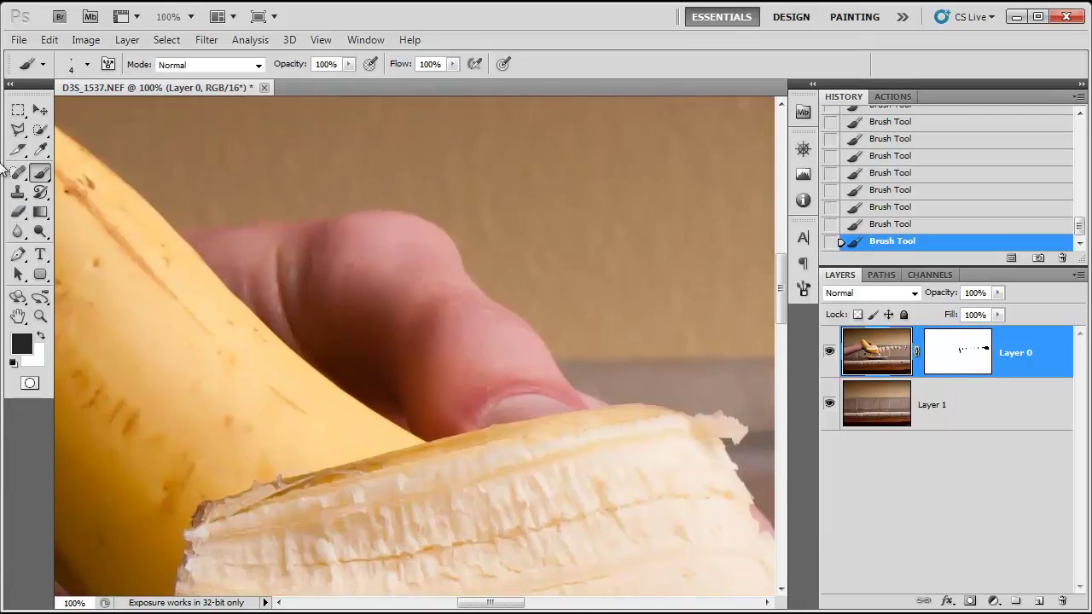
left_click(39, 132)
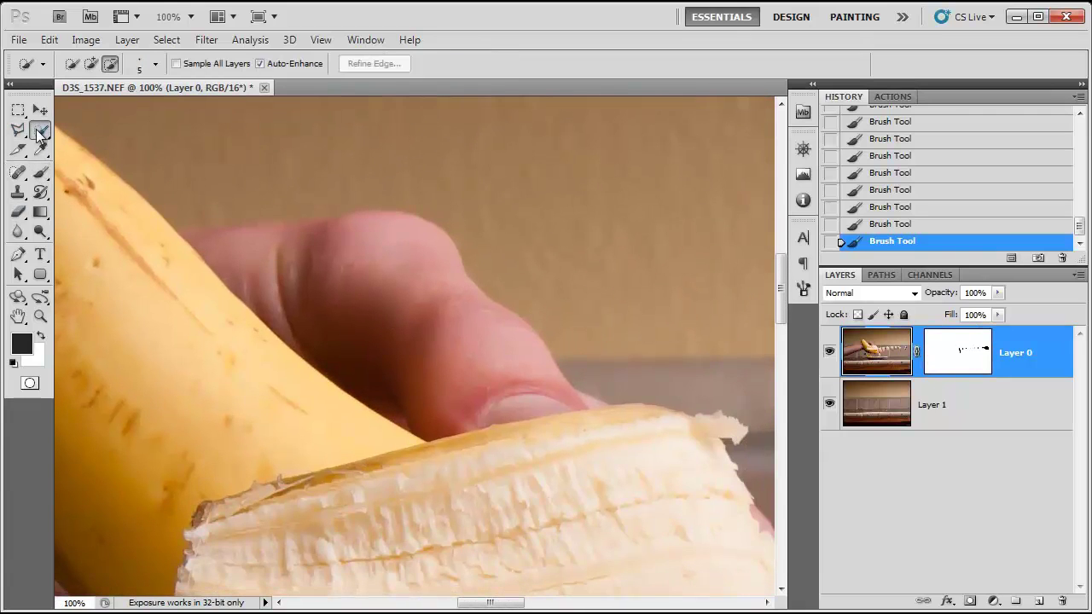
left_click_drag(310, 297, 491, 387)
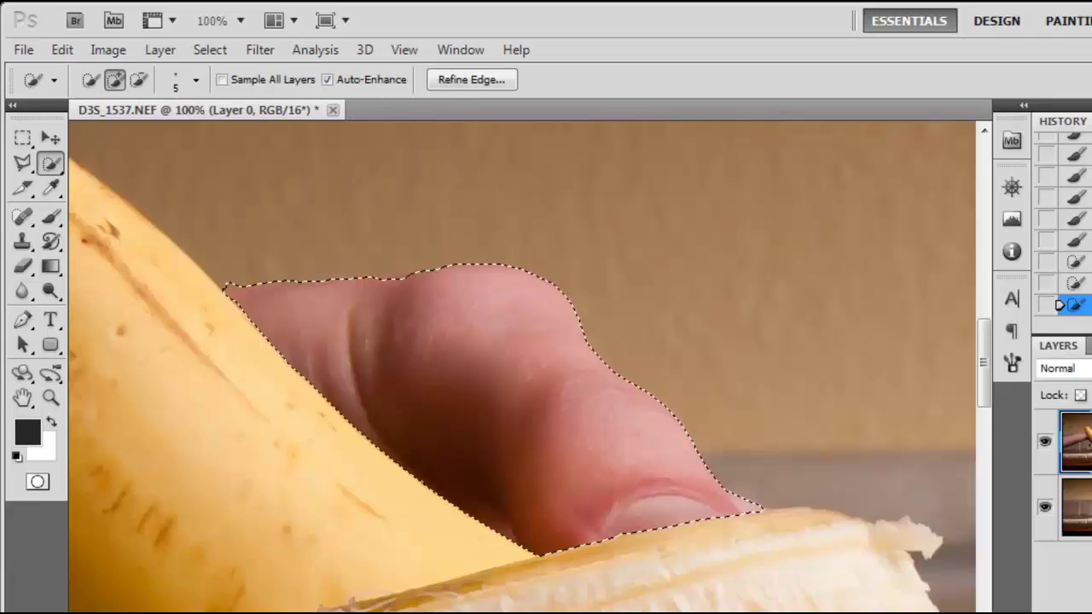
Fill the thumb selection with black on Layer 0's mask, and clear the selection
key("ctrl+backslash")
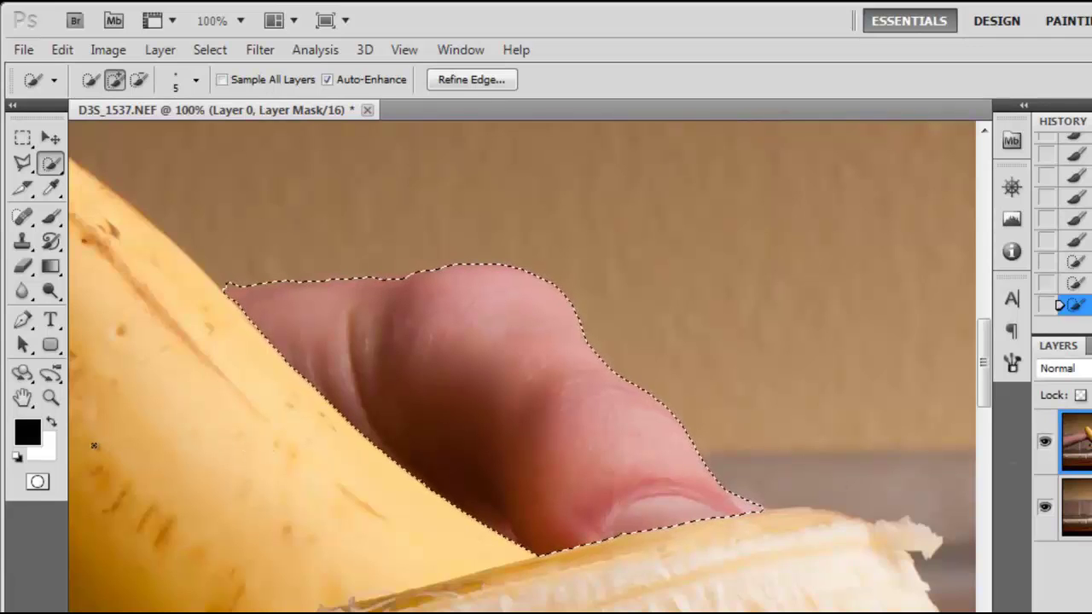
left_click(53, 423)
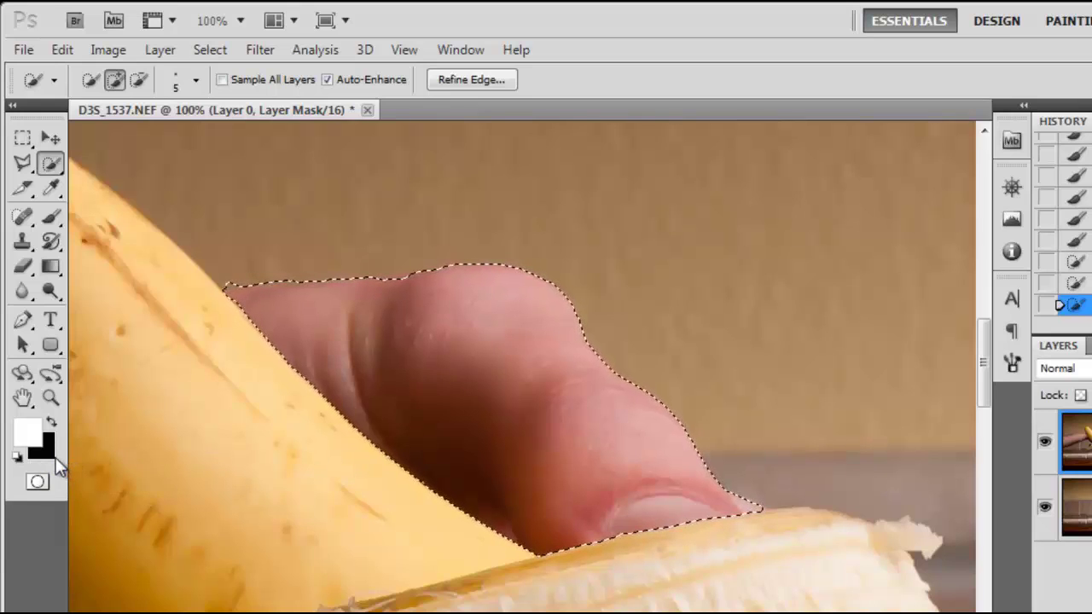
key("Delete")
left_click(25, 141)
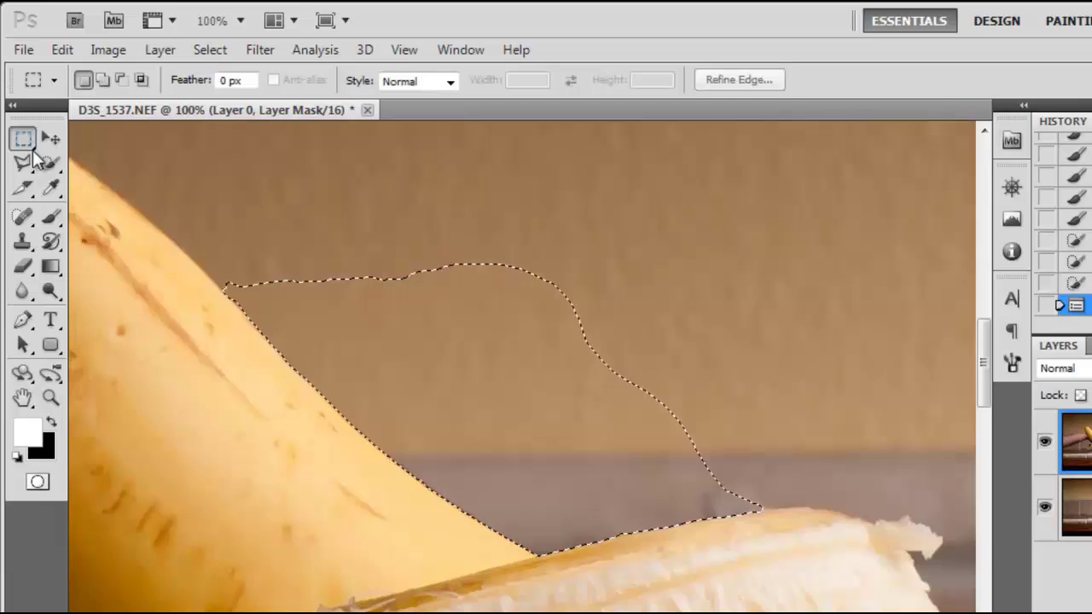
left_click(236, 265)
Paint away the faint thumb outline on the mask with a soft black 95 px brush at 0% hardness
key("ctrl+minus")
key("ctrl+minus")
key("ctrl+minus")
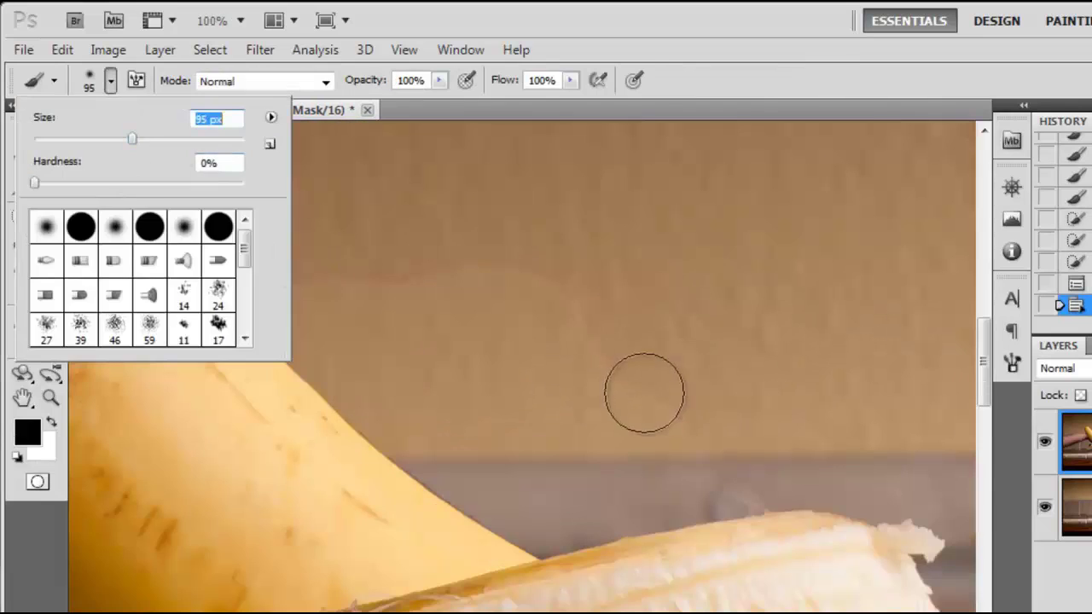
key("Return")
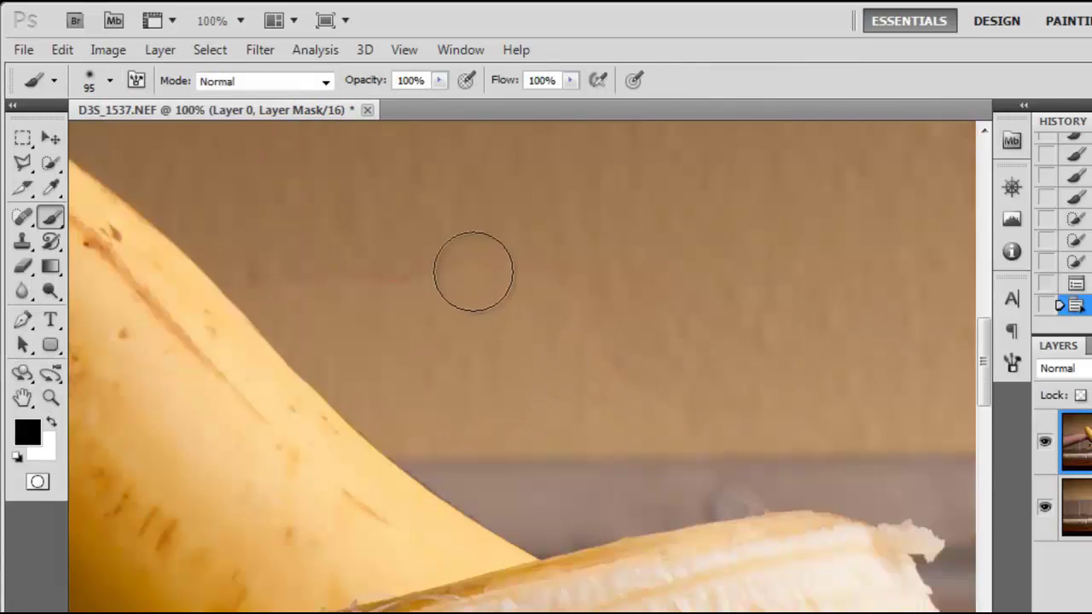
mouse_move(370, 273)
left_mouse_down()
mouse_move(312, 267)
mouse_move(302, 288)
mouse_move(249, 240)
left_mouse_up()
key("ctrl+plus")
key("ctrl+plus")
key("ctrl+plus")
key("ctrl+plus")
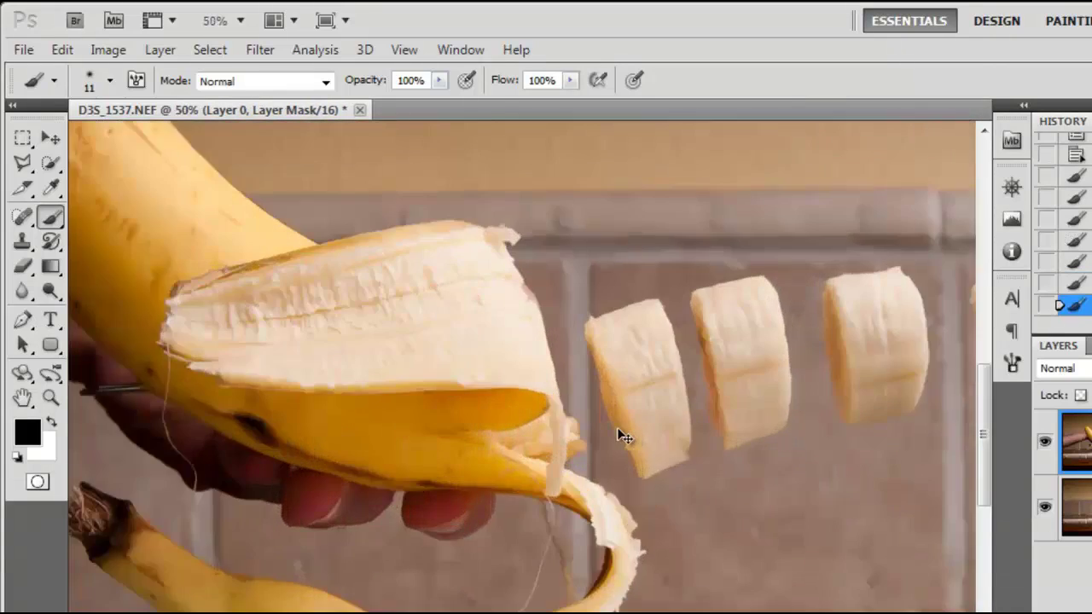
Hide and show Layer 0 to compare the brightness of its wall with the background layer's wall
left_click_drag(622, 436, 853, 612)
left_click_drag(815, 546, 853, 612)
left_click(1045, 443)
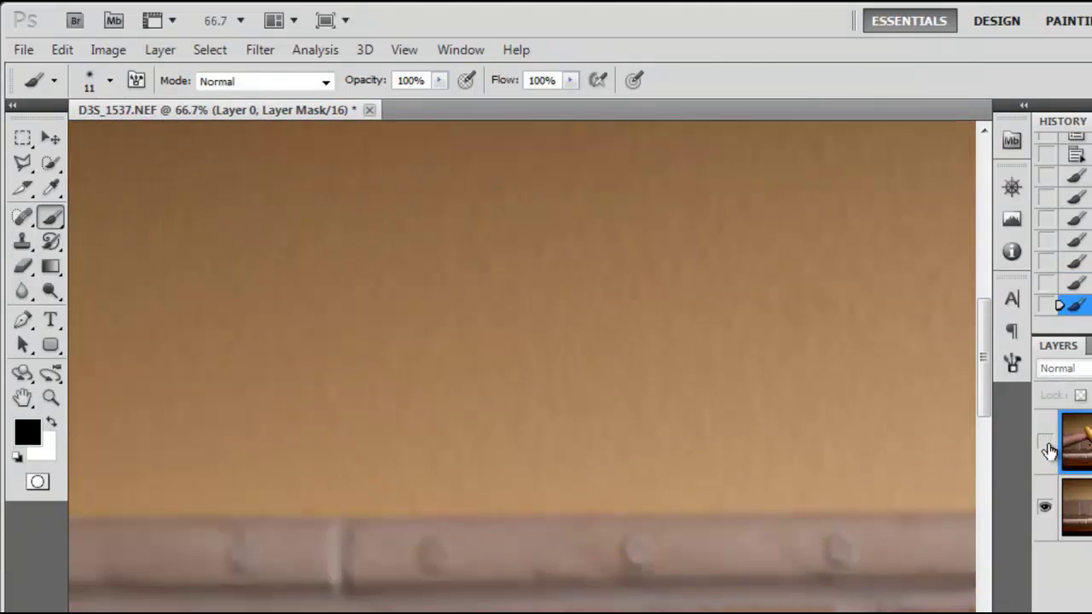
left_click(1045, 445)
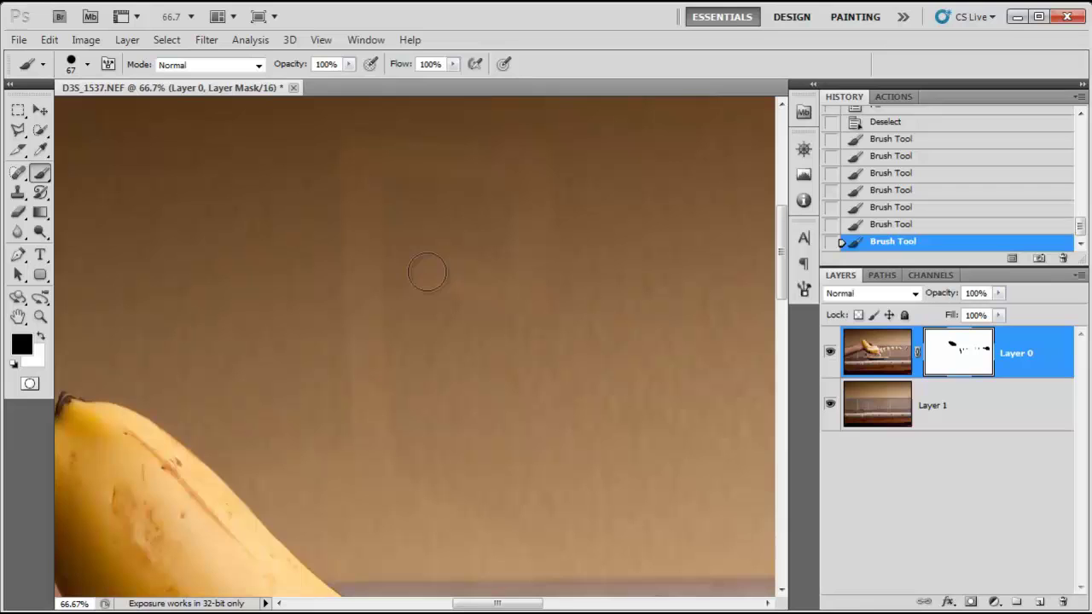
Apply a Brightness/Contrast adjustment to Layer 0's image with Use Legacy on and brightness set to 5
left_click(896, 370)
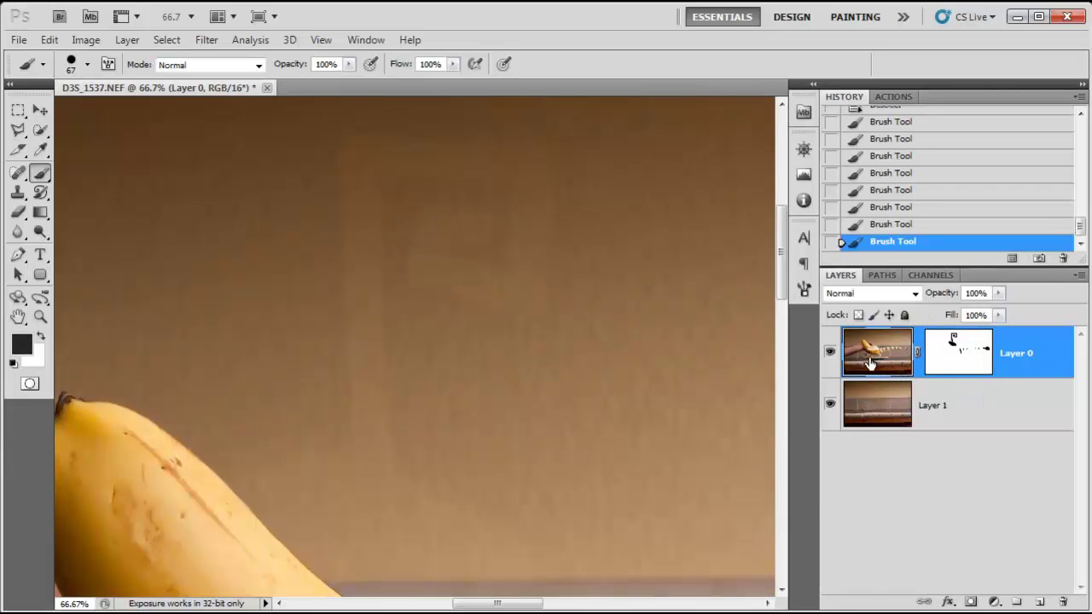
left_click(85, 39)
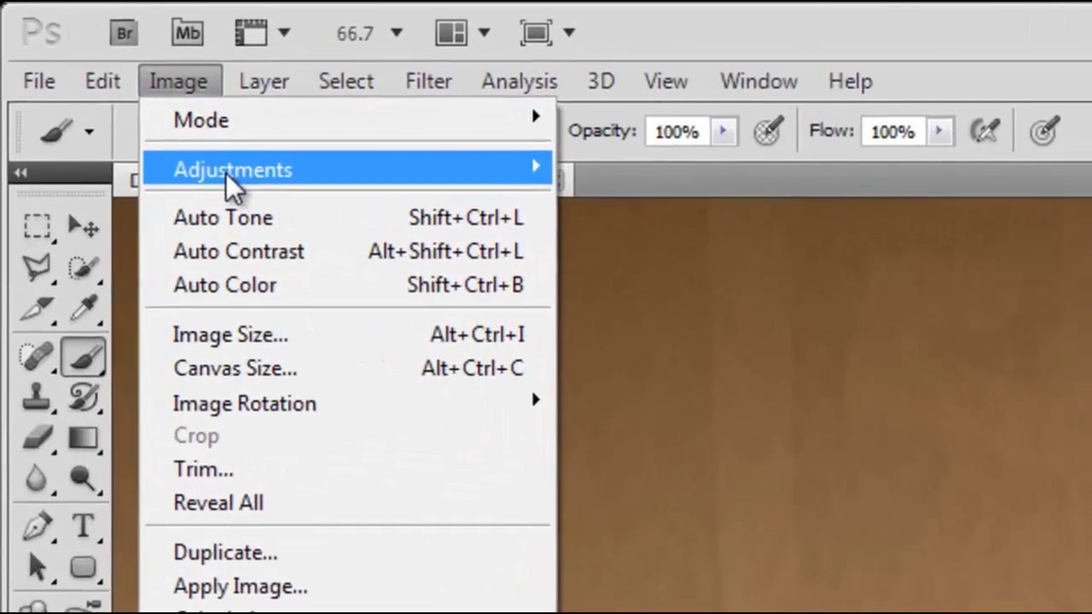
mouse_move(112, 84)
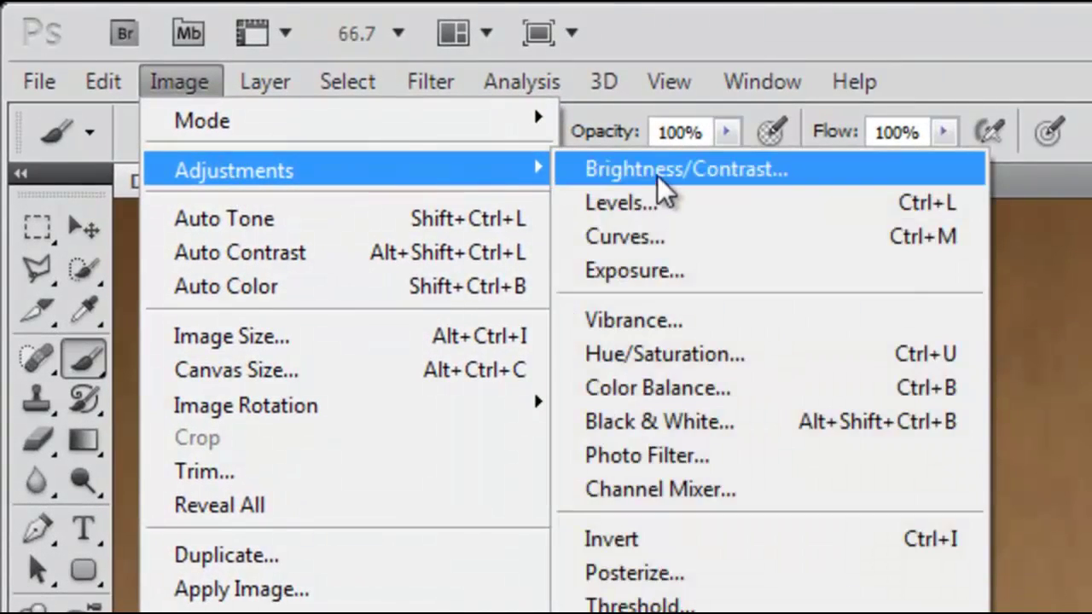
left_click(662, 176)
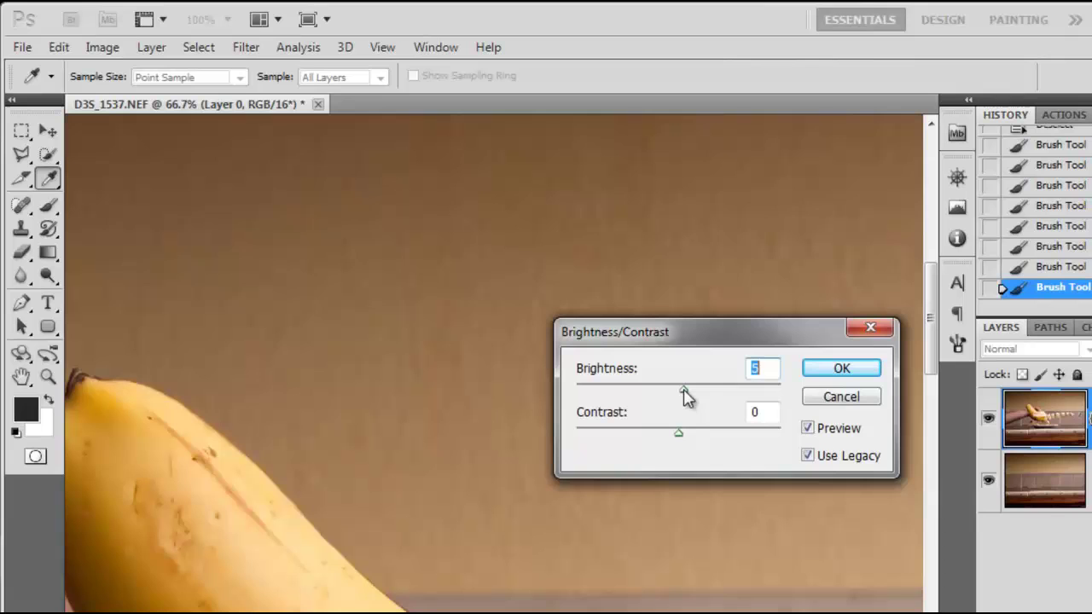
key("ctrl+minus")
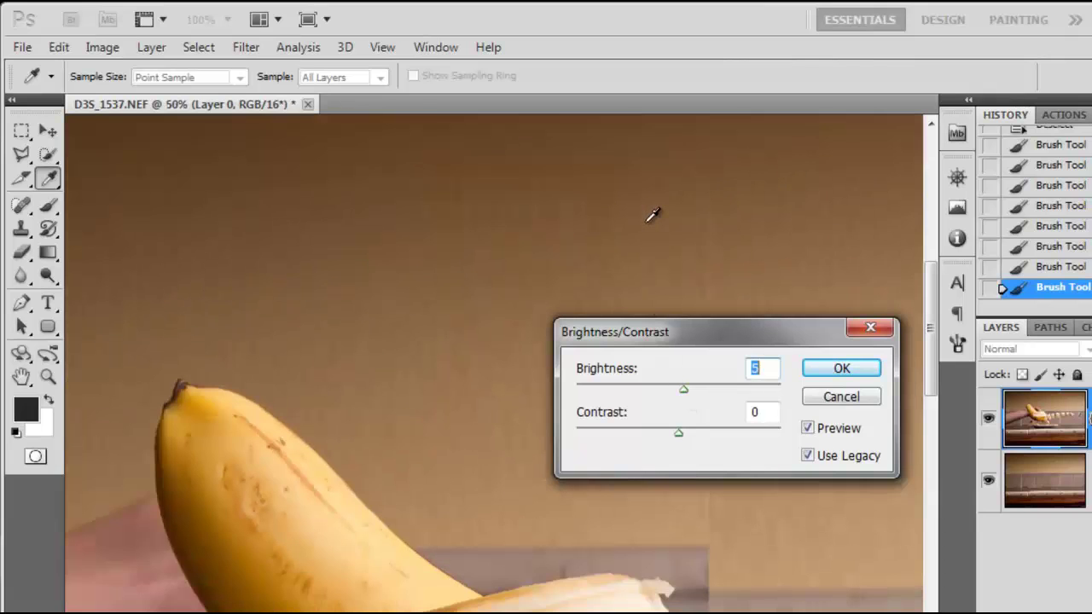
key("ctrl+plus")
left_click_drag(687, 236, 663, 417)
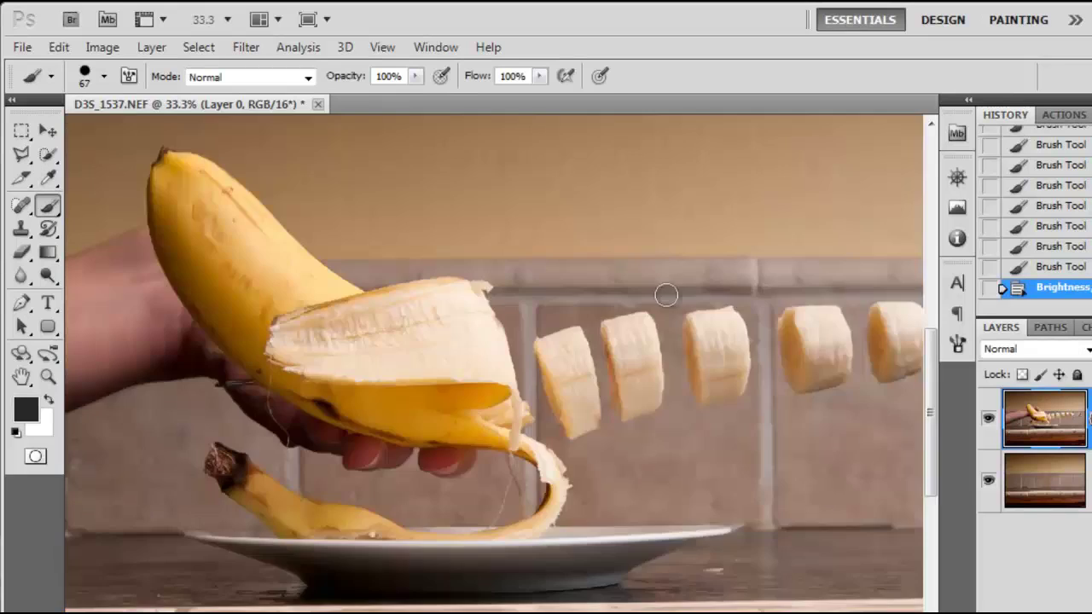
Compare the wall above the banana before and after the brightness adjustment by switching history states
left_click_drag(665, 273, 672, 564)
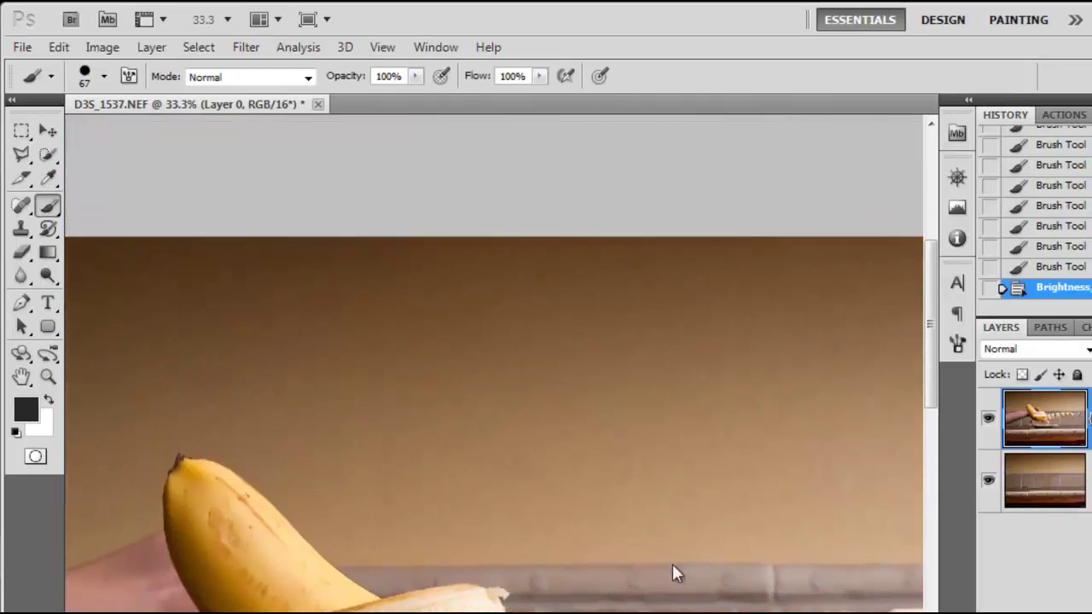
left_click(1066, 267)
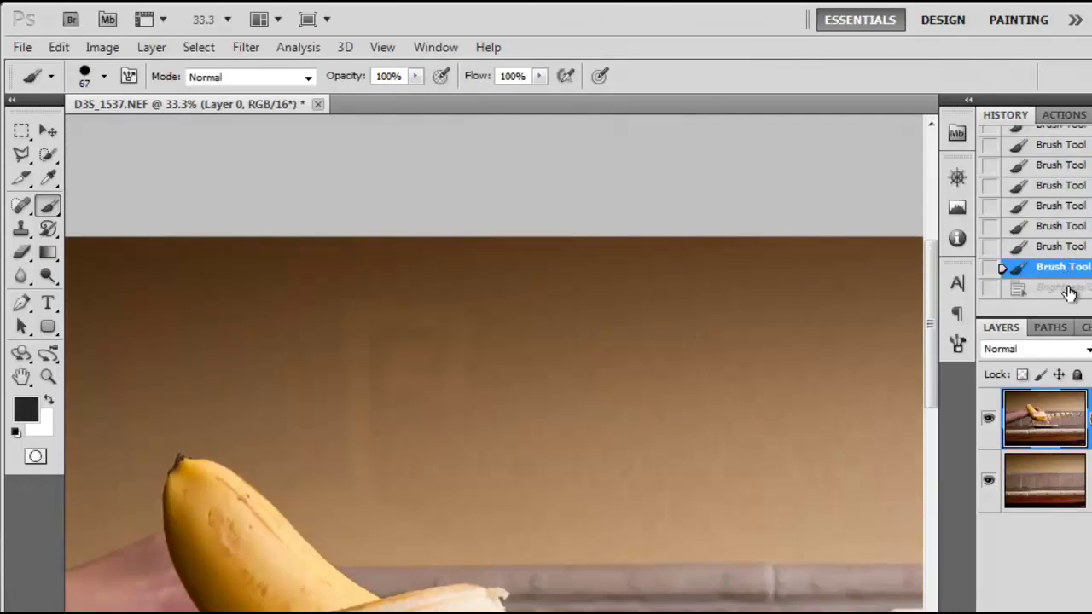
left_click(1068, 289)
key("ctrl+plus")
left_click(22, 132)
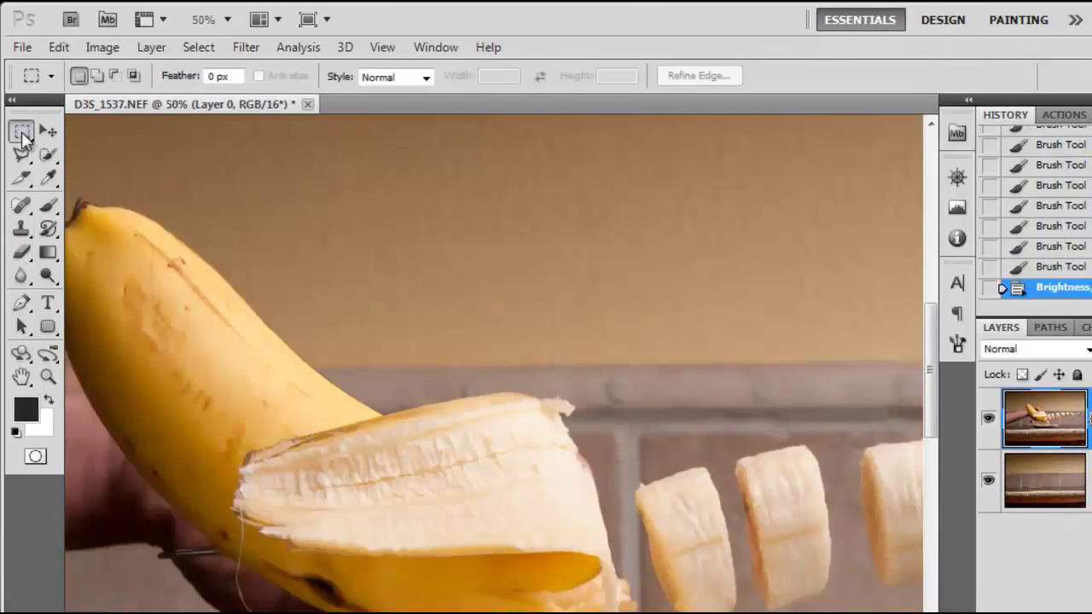
left_click_drag(304, 375, 802, 390)
left_click(1090, 416)
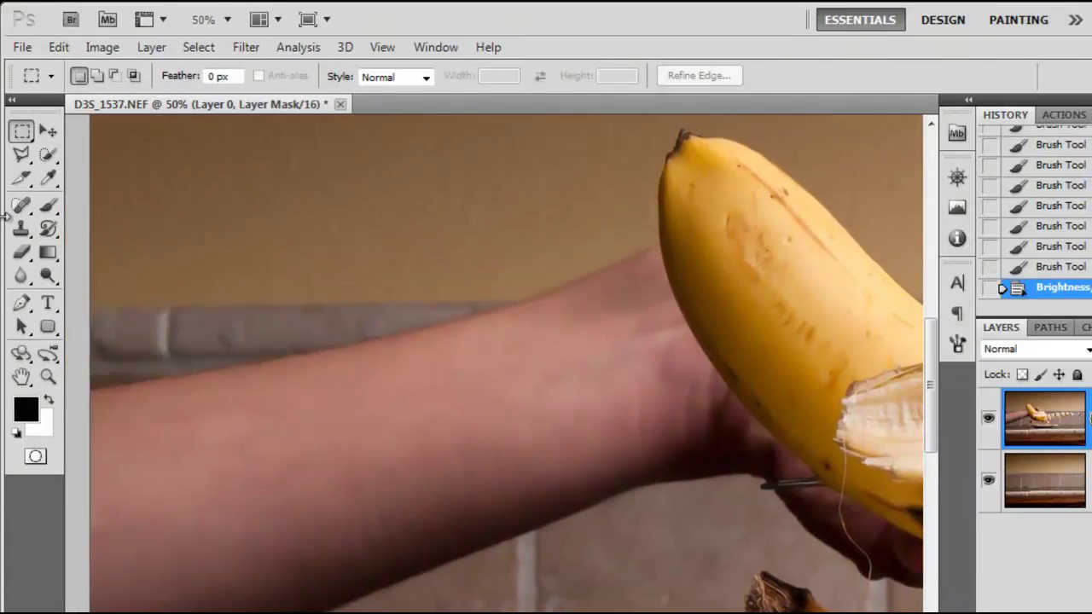
left_click(48, 205)
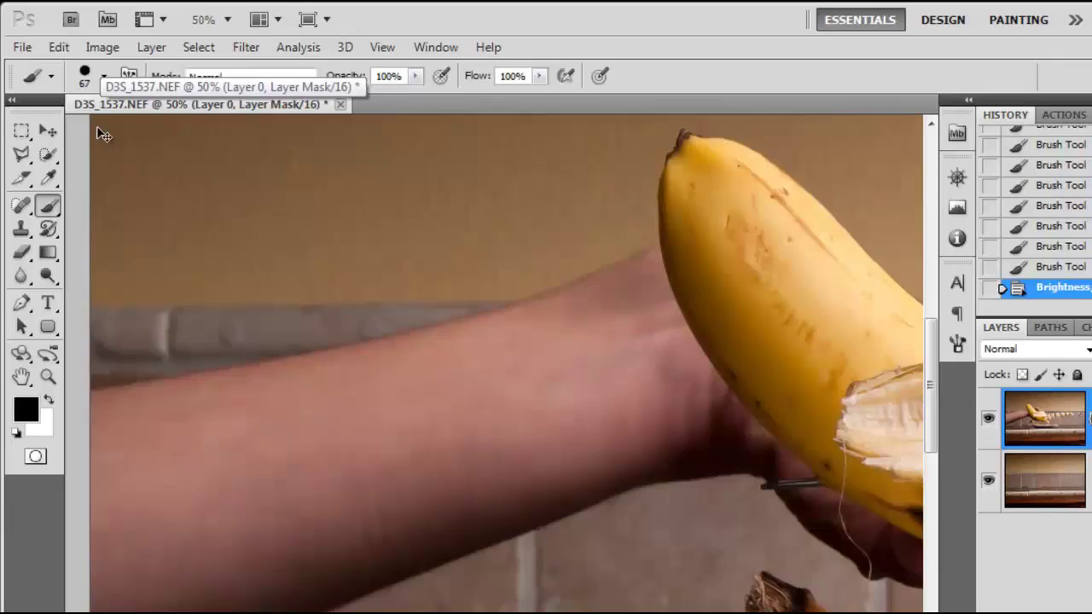
key("ctrl+minus")
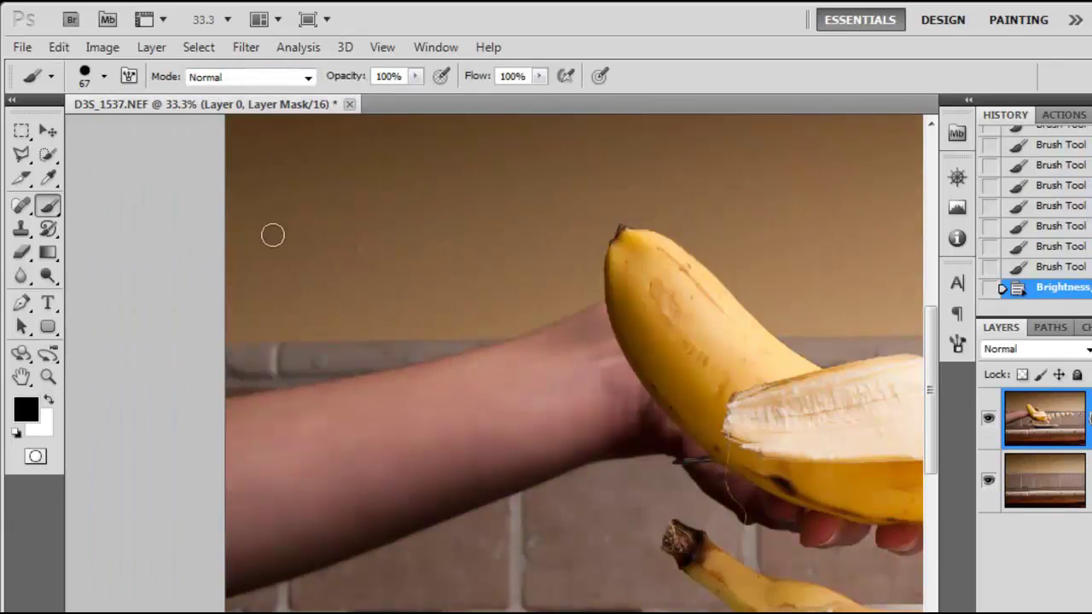
Select the forearm, wrist and fingers around the banana on Layer 0's image using Quick Selection, reverting the last selection stroke
left_click(1056, 421)
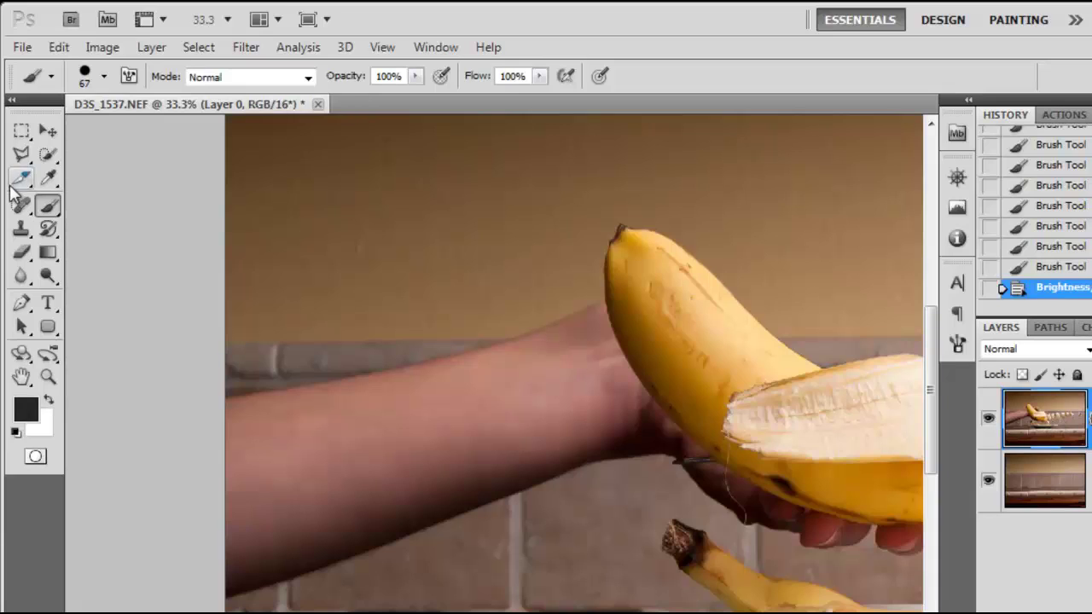
left_click(47, 155)
mouse_move(265, 490)
left_mouse_down()
mouse_move(356, 476)
mouse_move(492, 431)
left_mouse_up()
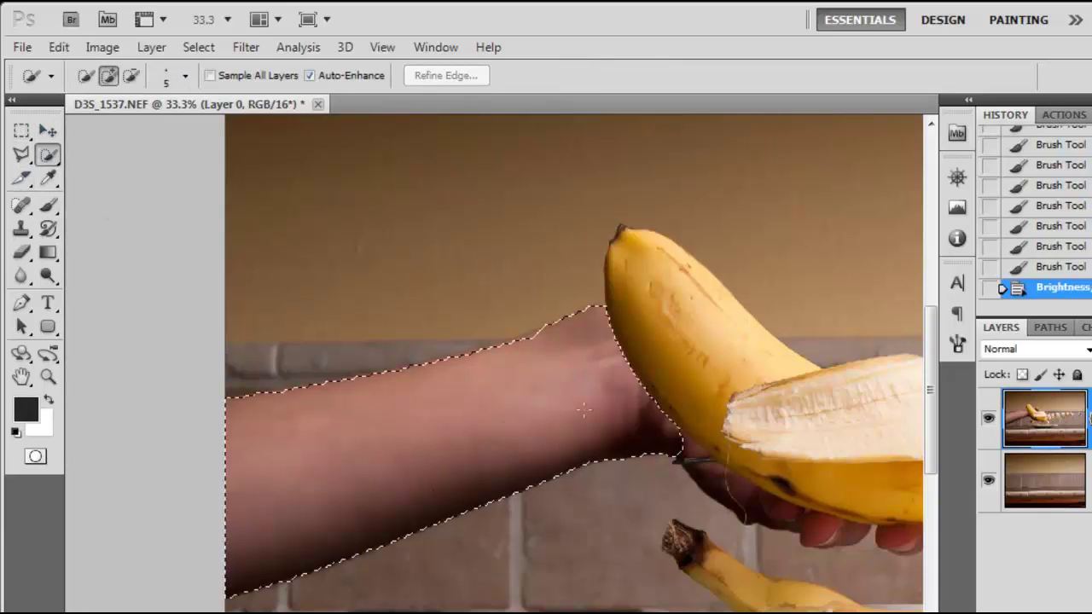
left_click_drag(706, 462, 751, 495)
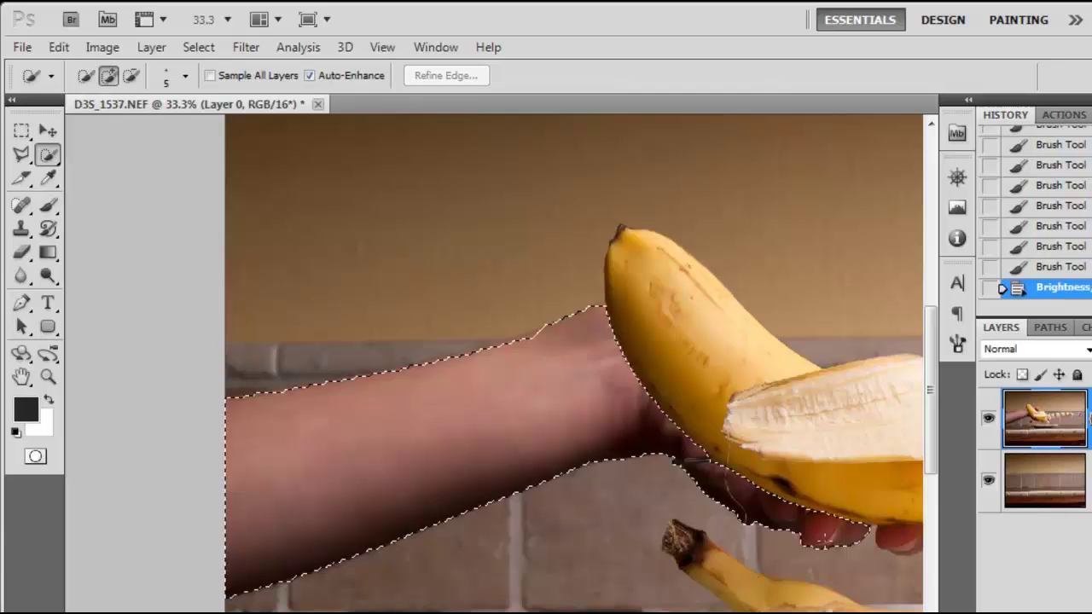
key("ctrl+plus")
key("ctrl+plus")
key("ctrl+plus")
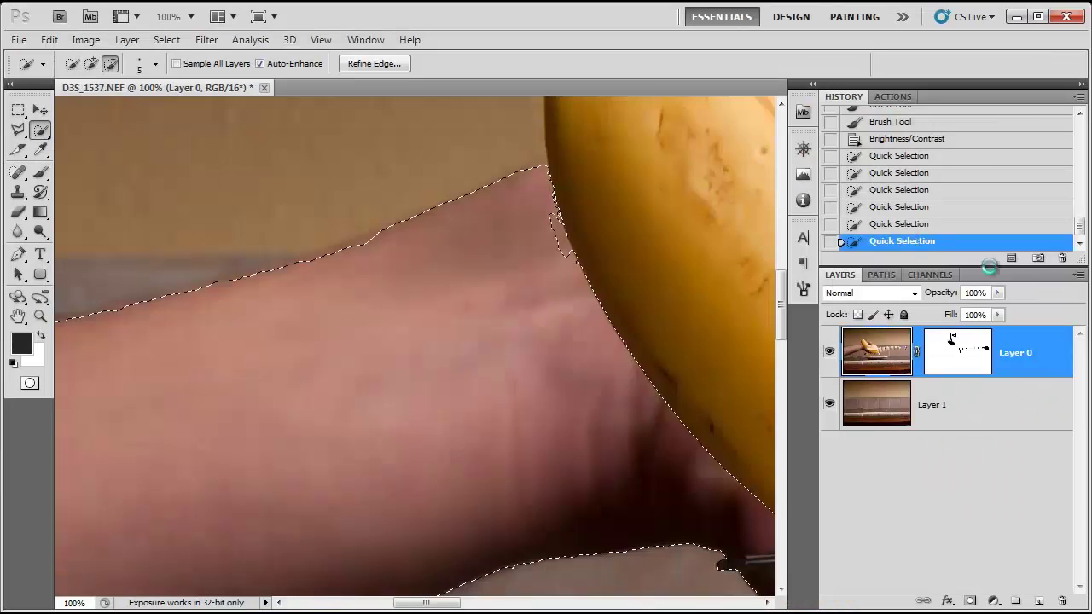
left_click(938, 225)
key("ctrl+minus")
key("ctrl+minus")
key("ctrl+minus")
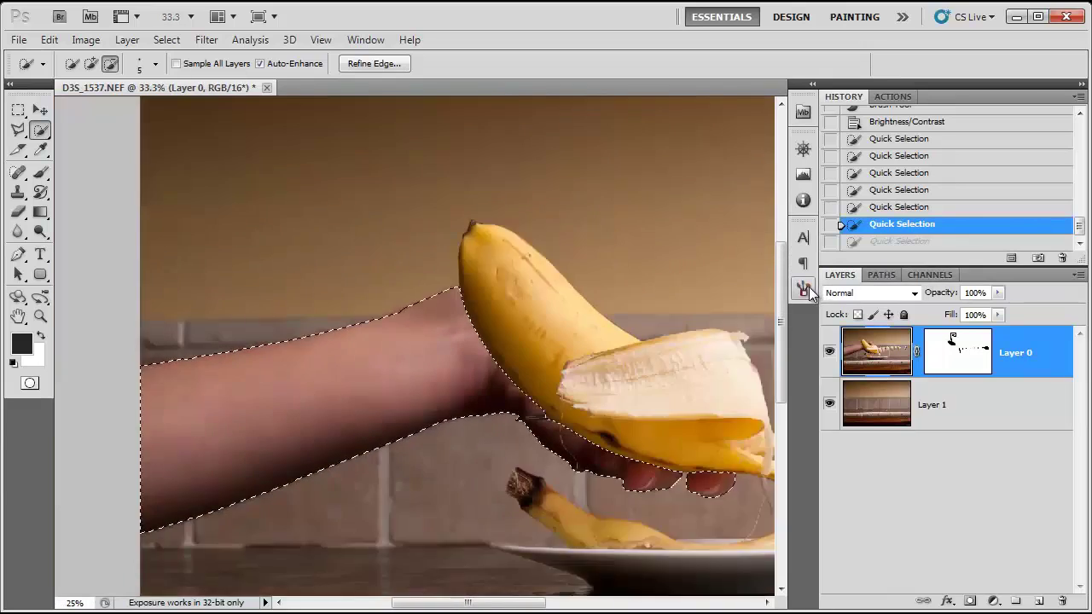
Fill the selected arm and hand with black on Layer 0's mask, and clear the selection
left_click(977, 344)
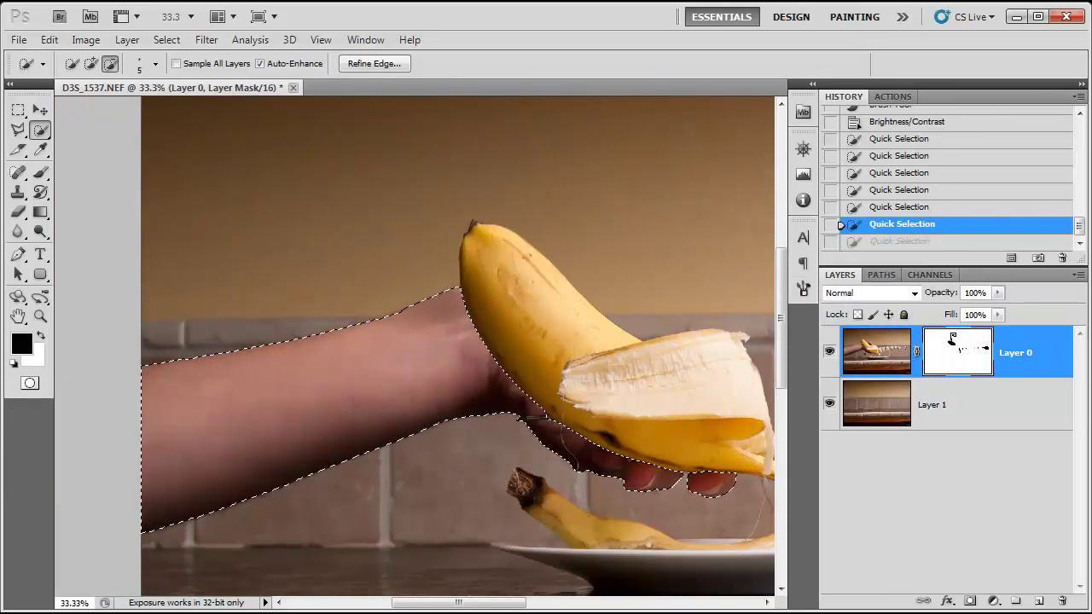
left_click(21, 343)
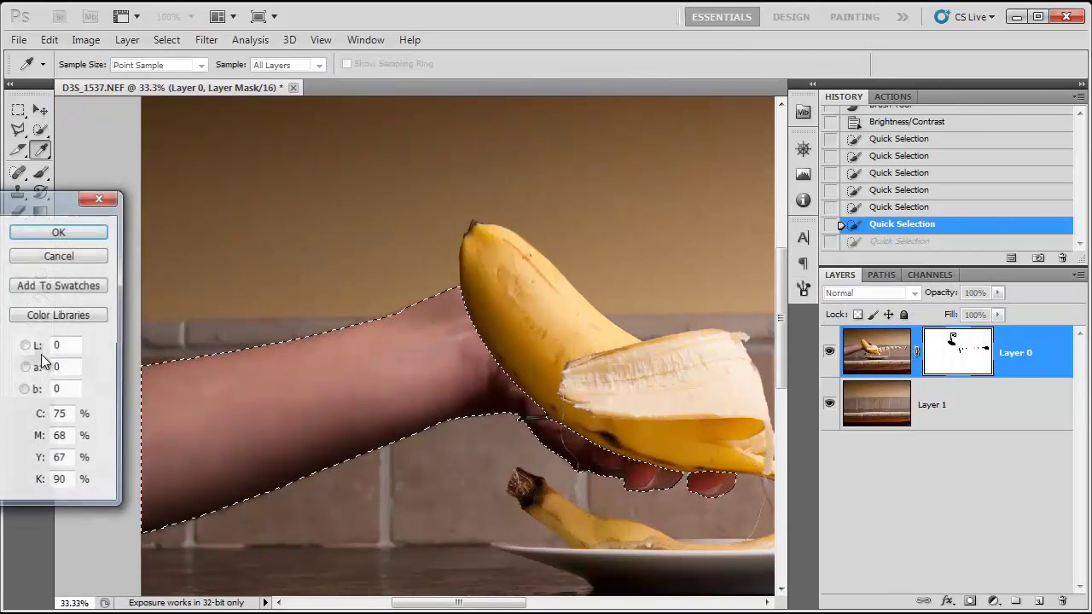
left_click(73, 233)
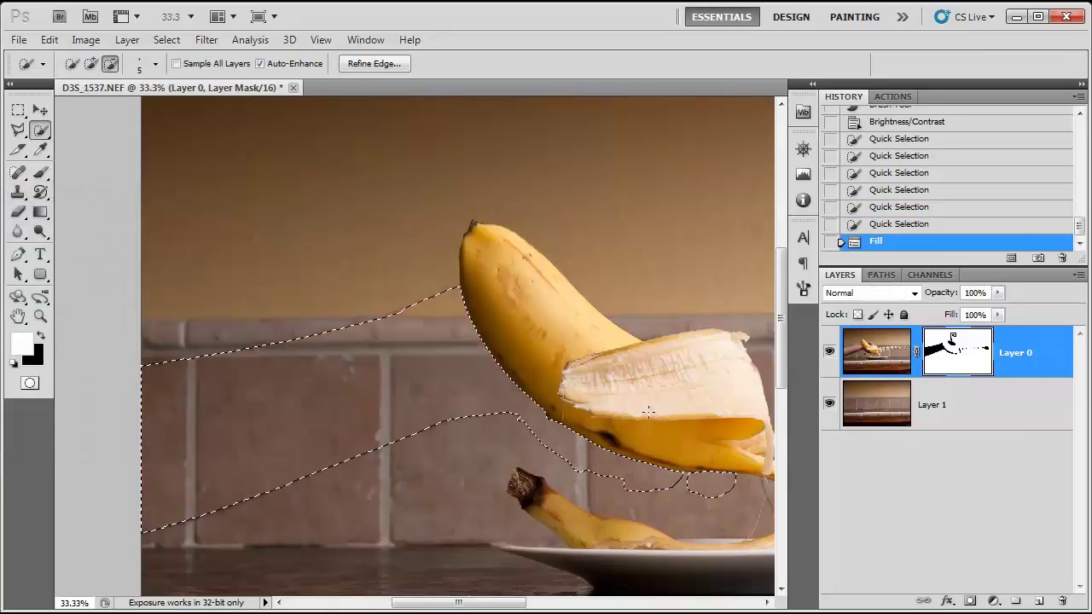
key("ctrl+BackSpace")
left_click(17, 111)
left_click(195, 284)
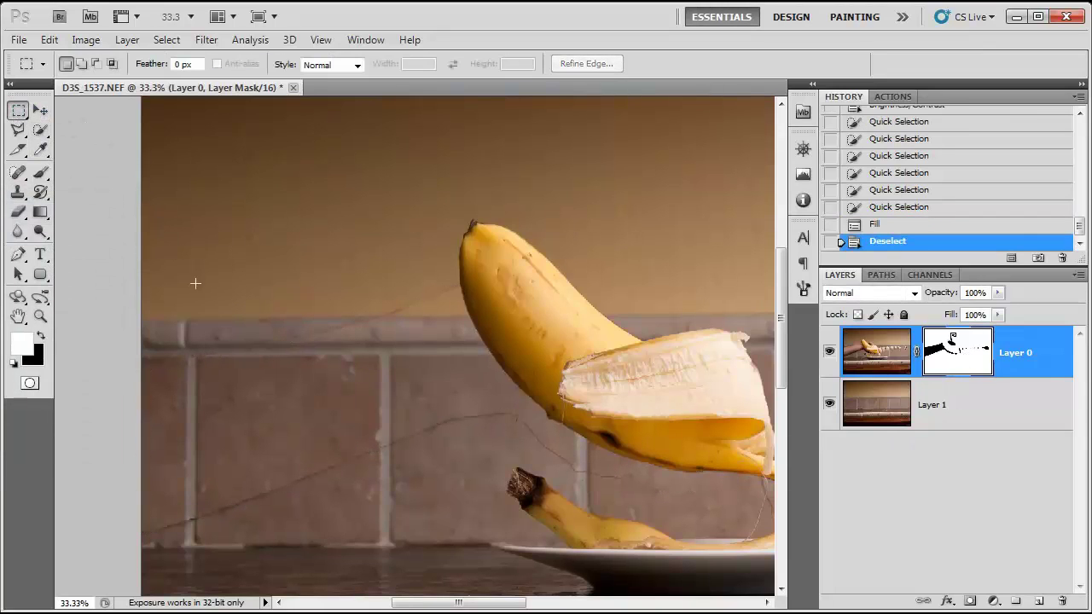
Paint black on Layer 0's mask with a soft 0% hardness brush to hide the leftover arm and hand outlines around the banana
left_click(41, 173)
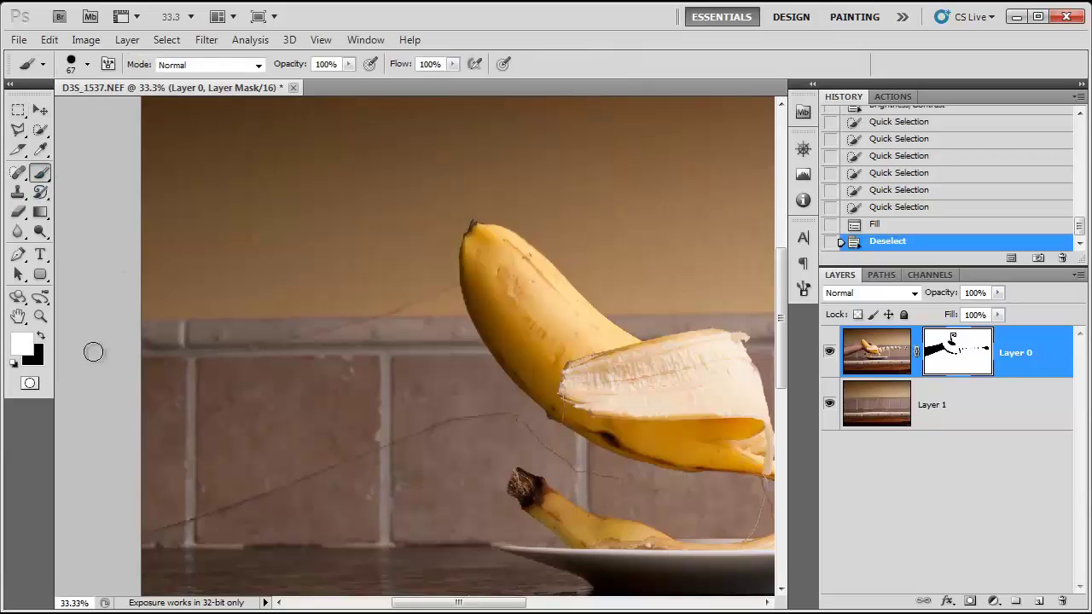
left_click(41, 336)
left_click(87, 65)
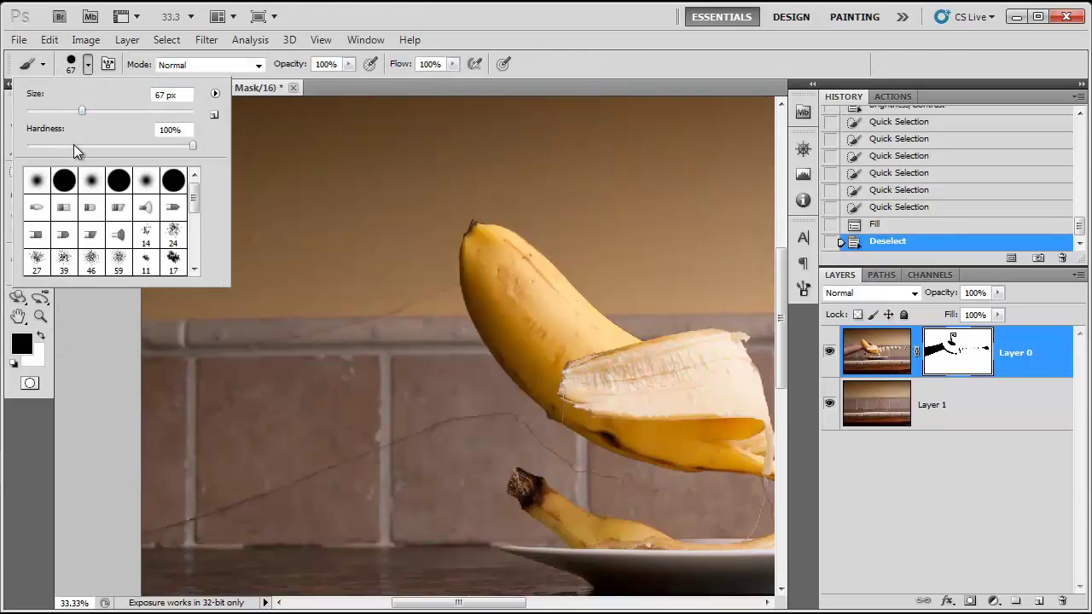
left_click_drag(76, 151, 26, 145)
left_click(147, 112)
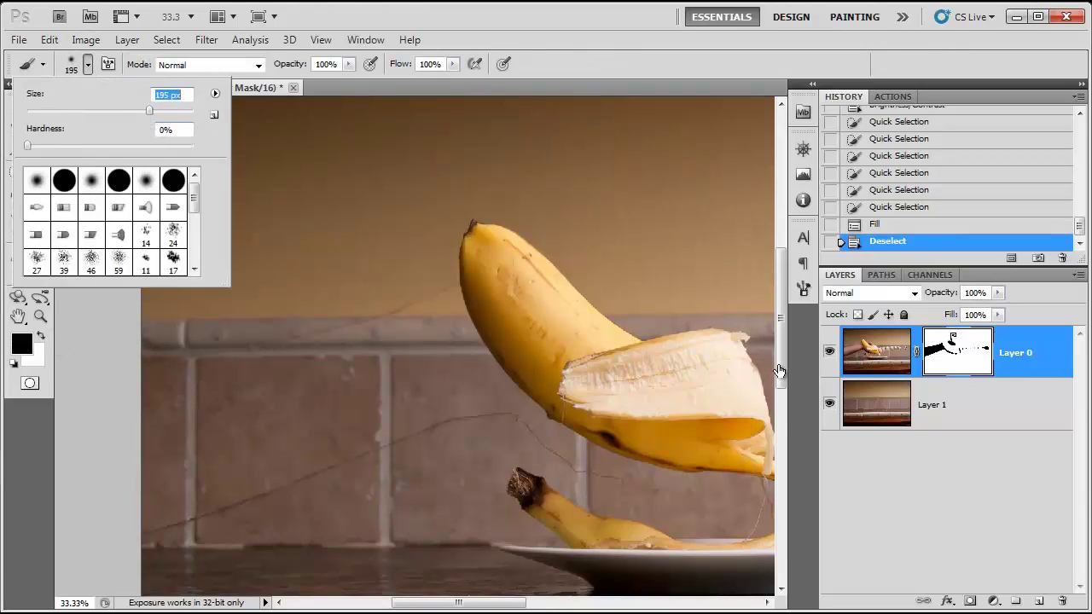
left_click(969, 365)
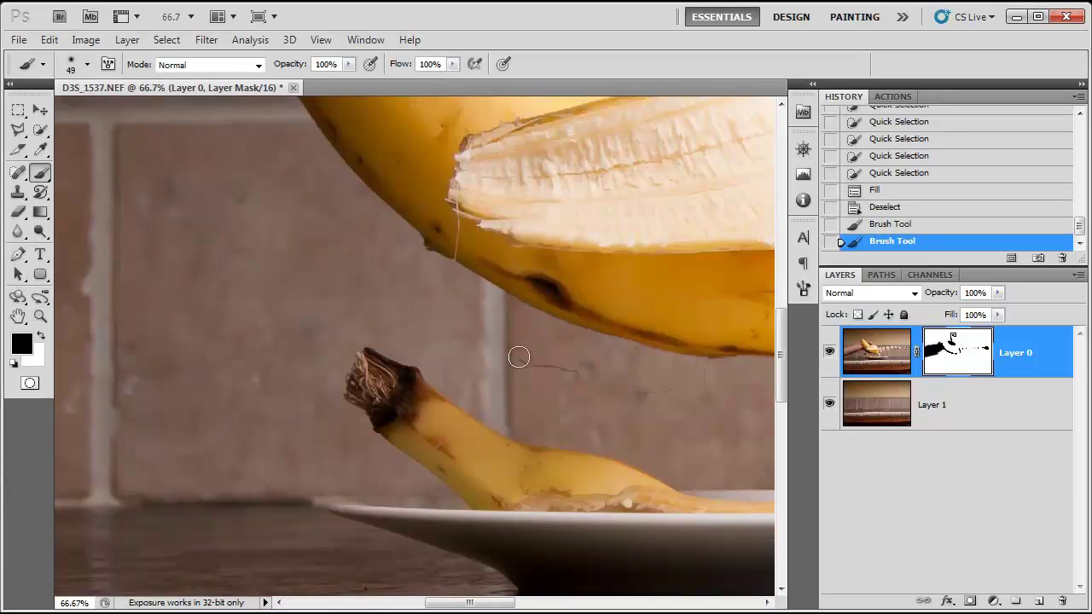
mouse_move(518, 357)
left_mouse_down()
mouse_move(617, 396)
mouse_move(673, 392)
mouse_move(698, 371)
mouse_move(705, 387)
mouse_move(415, 408)
left_mouse_up()
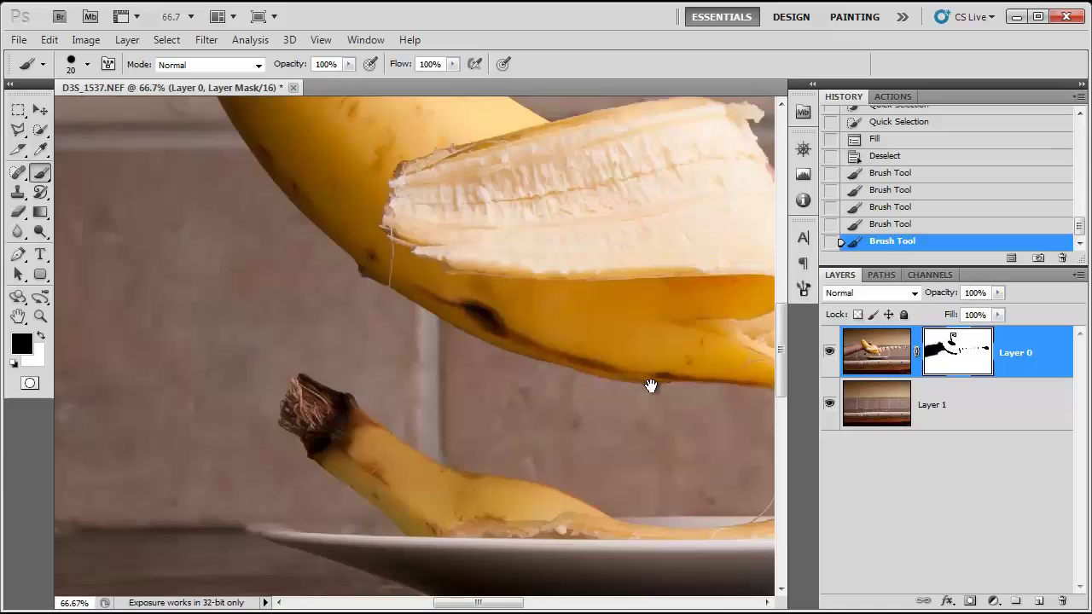
mouse_move(362, 193)
left_mouse_down()
mouse_move(461, 484)
mouse_move(219, 253)
left_mouse_up()
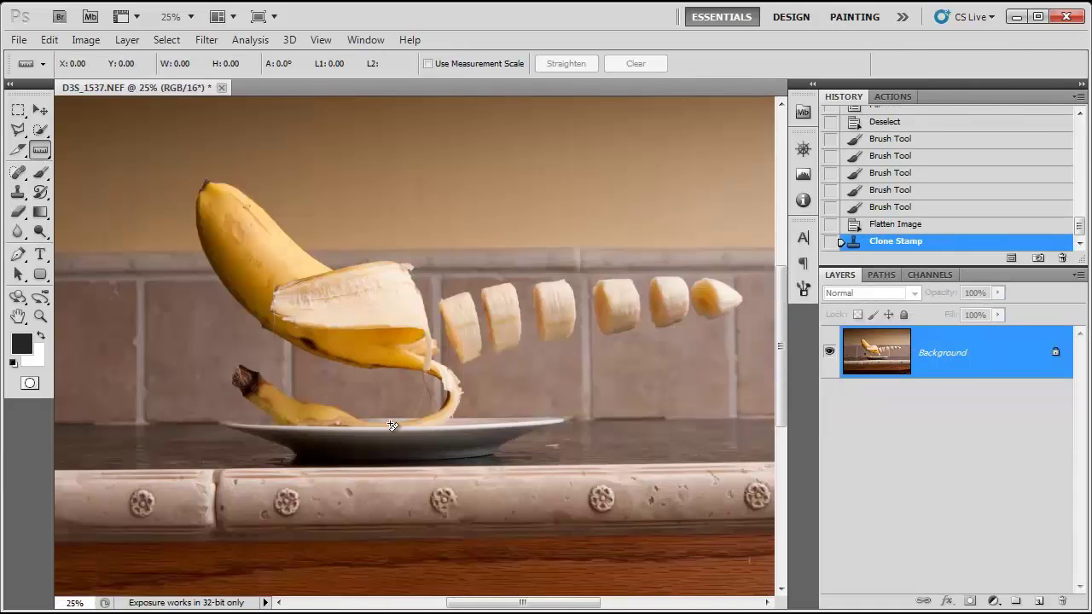
Straighten the image using a Ruler line drawn along the lower edge of the wooden counter front across the full width
mouse_move(389, 422)
left_mouse_down()
mouse_move(515, 325)
mouse_move(453, 393)
left_mouse_up()
left_click_drag(525, 214, 589, 85)
key("ctrl+minus")
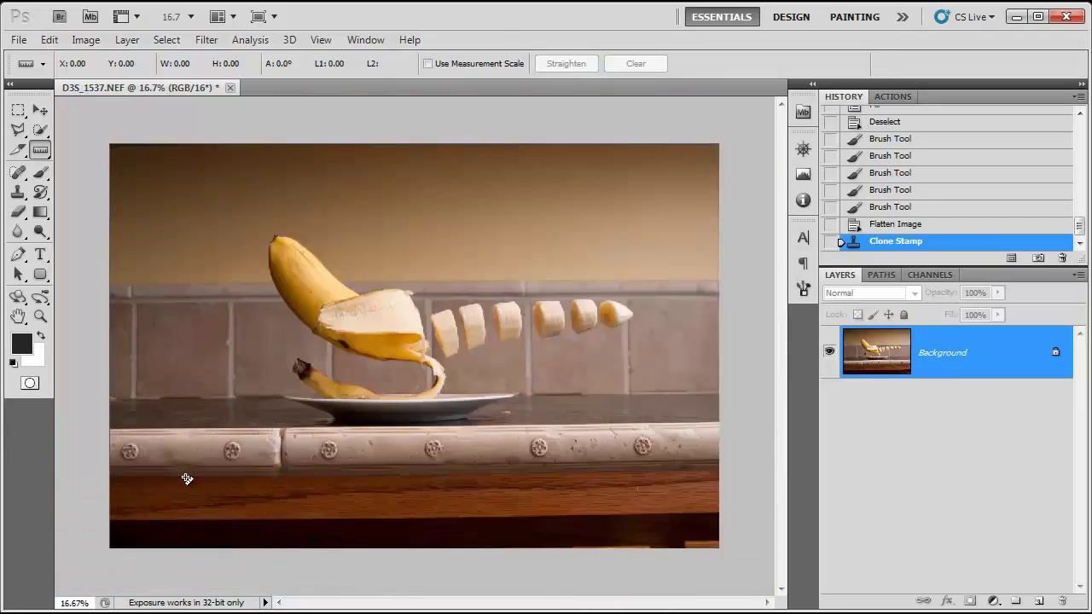
mouse_move(111, 522)
left_mouse_down()
mouse_move(641, 526)
mouse_move(720, 515)
left_mouse_up()
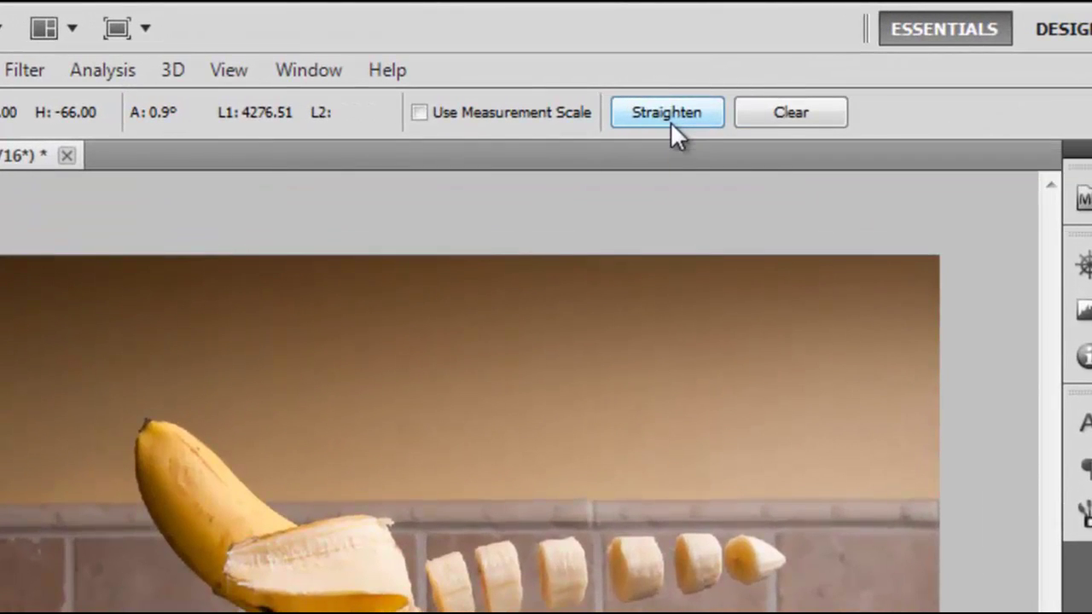
left_click(668, 115)
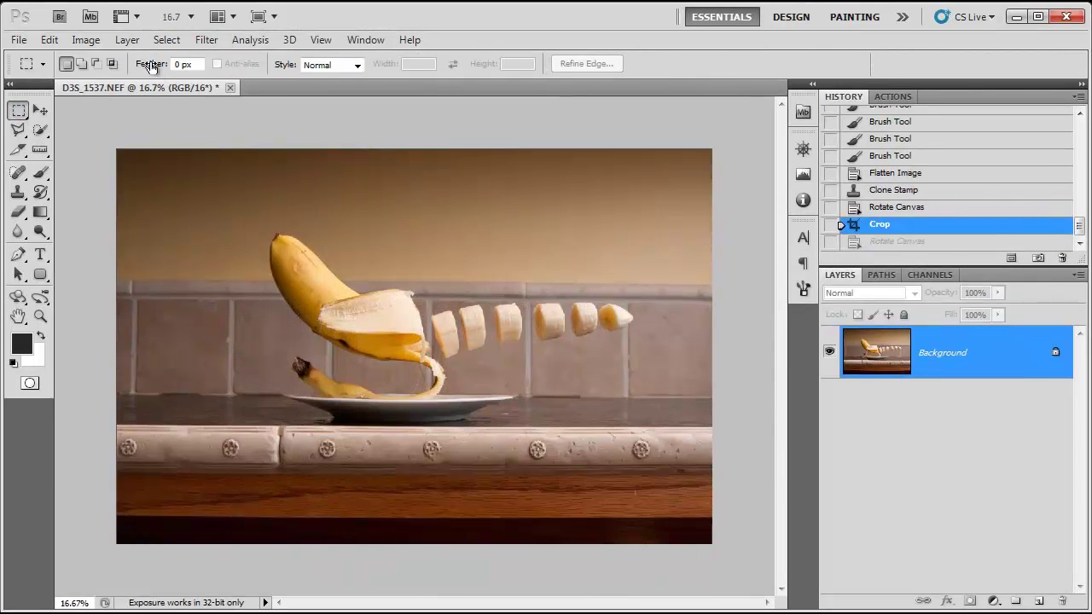
Apply Auto Contrast to the Background layer
left_click(85, 39)
left_click(104, 119)
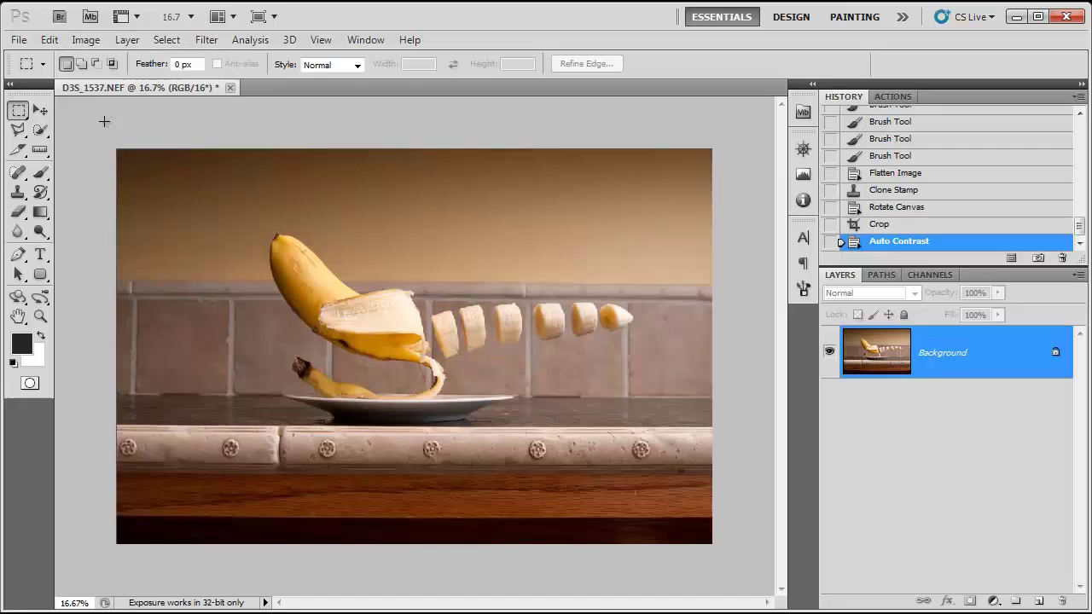
Compare the banana and its slices close up before and after Auto Contrast by switching between the Crop and Auto Contrast history states
key("ctrl+plus")
key("ctrl+plus")
key("ctrl+plus")
key("ctrl+plus")
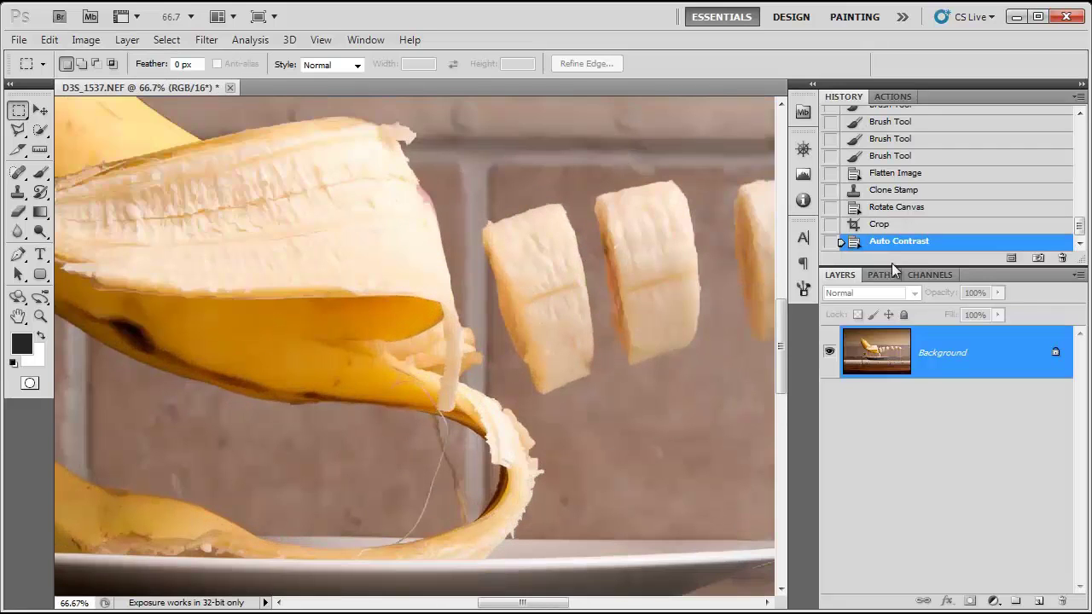
left_click(915, 227)
left_click(915, 243)
key("ctrl+minus")
key("ctrl+minus")
key("ctrl+minus")
key("ctrl+minus")
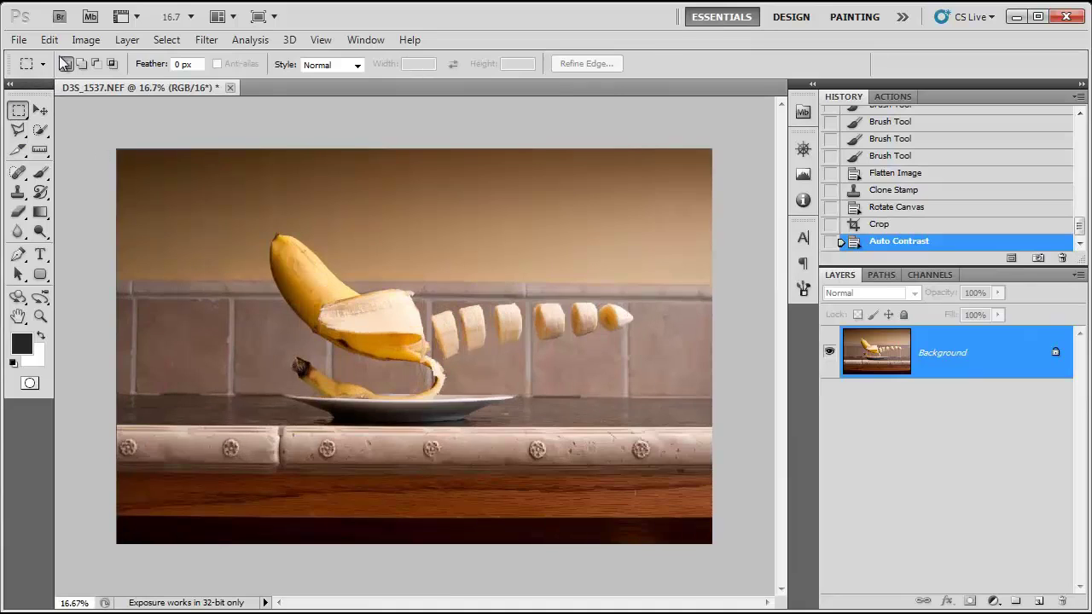
Try Auto Color and Auto Tone on the image, and restore the Auto Contrast history state
left_click(85, 39)
left_click(123, 138)
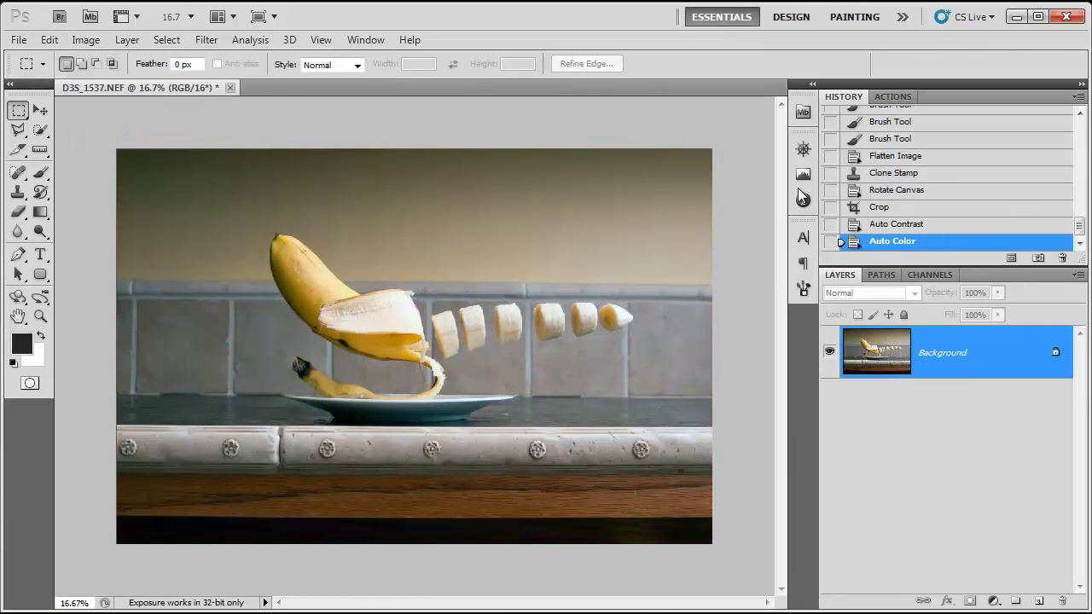
left_click(86, 39)
left_click(111, 104)
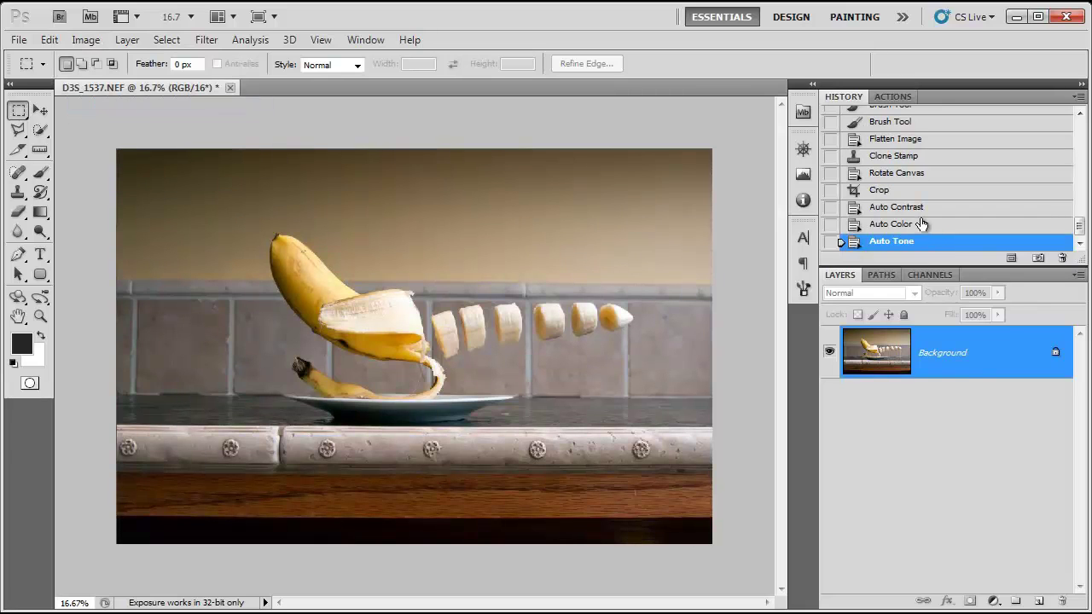
left_click(904, 208)
Apply Auto Tone to the image, and try Auto Color on top before reverting to the Auto Tone state
left_click(85, 39)
left_click(118, 108)
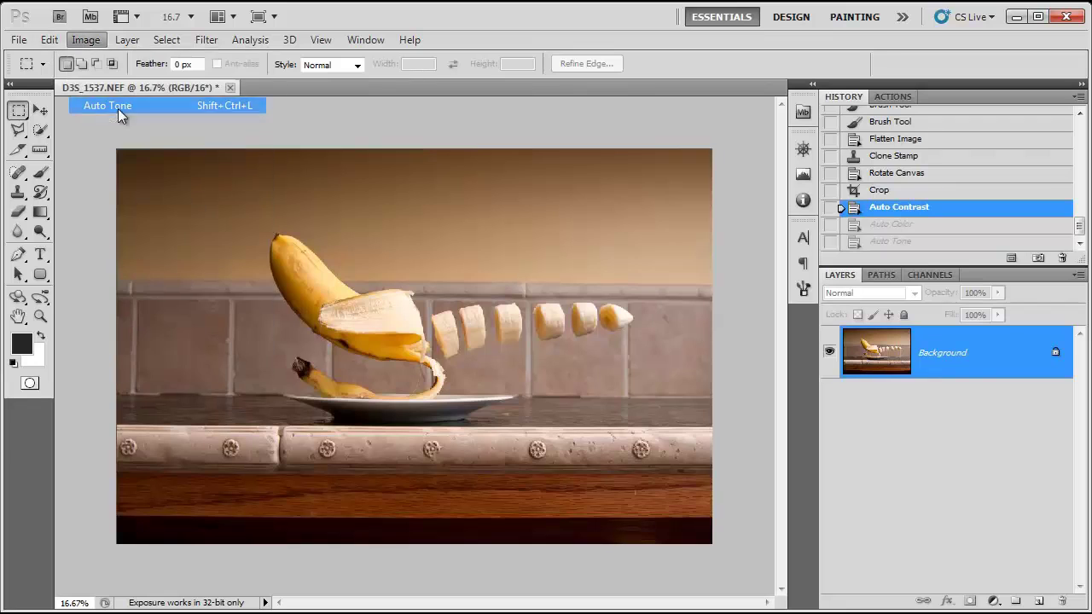
left_click(87, 39)
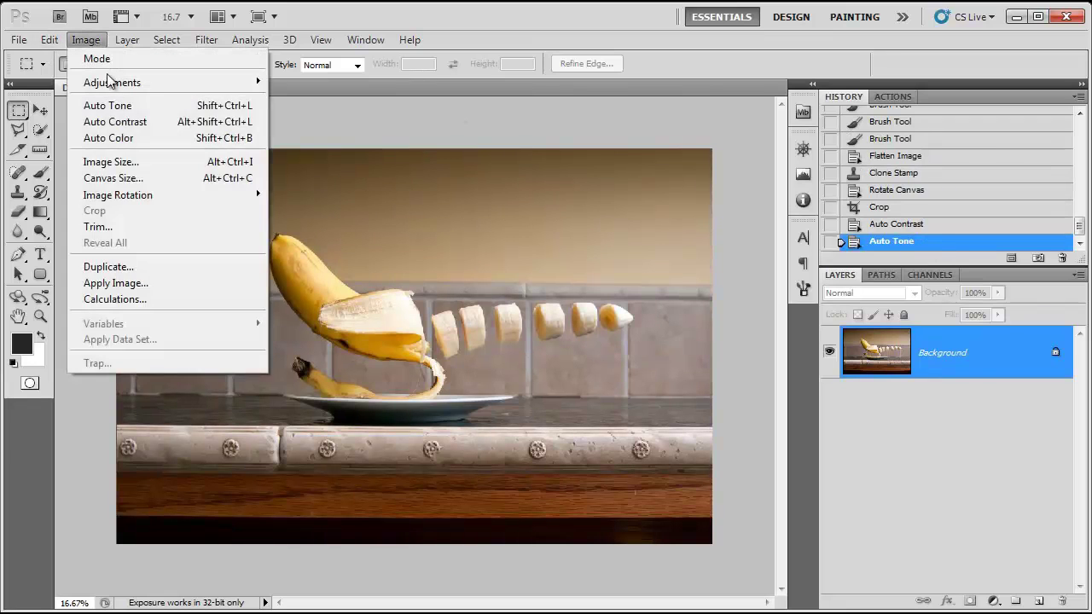
left_click(136, 138)
left_click(913, 224)
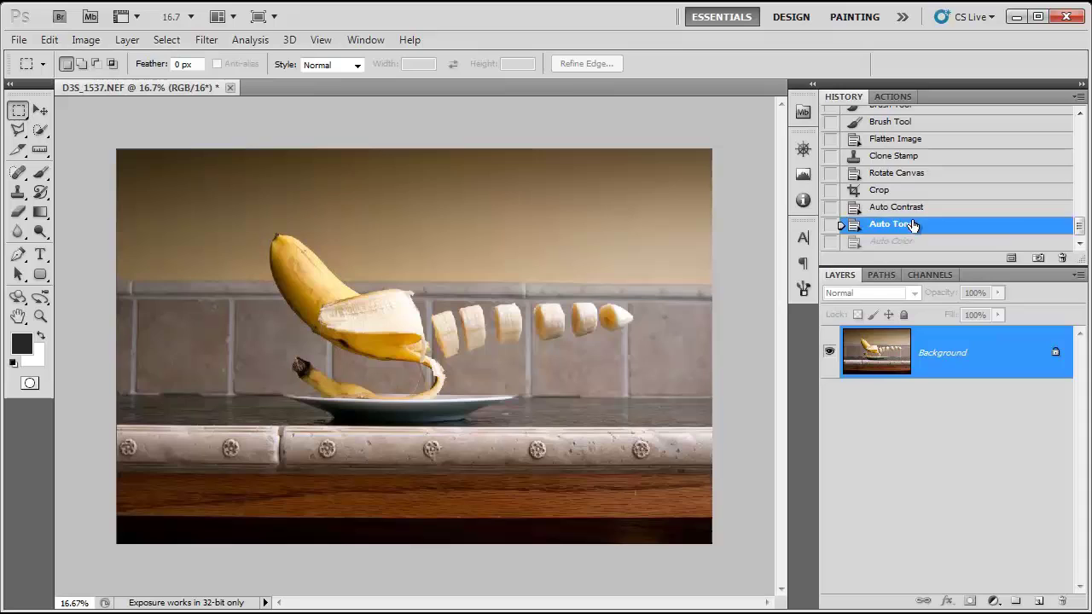
Compare the image's colours between the Auto Contrast and Auto Tone history states, ending on Auto Tone, and inspect the banana close up
left_click(914, 208)
left_click(917, 224)
left_click(918, 210)
left_click(920, 223)
left_click(920, 209)
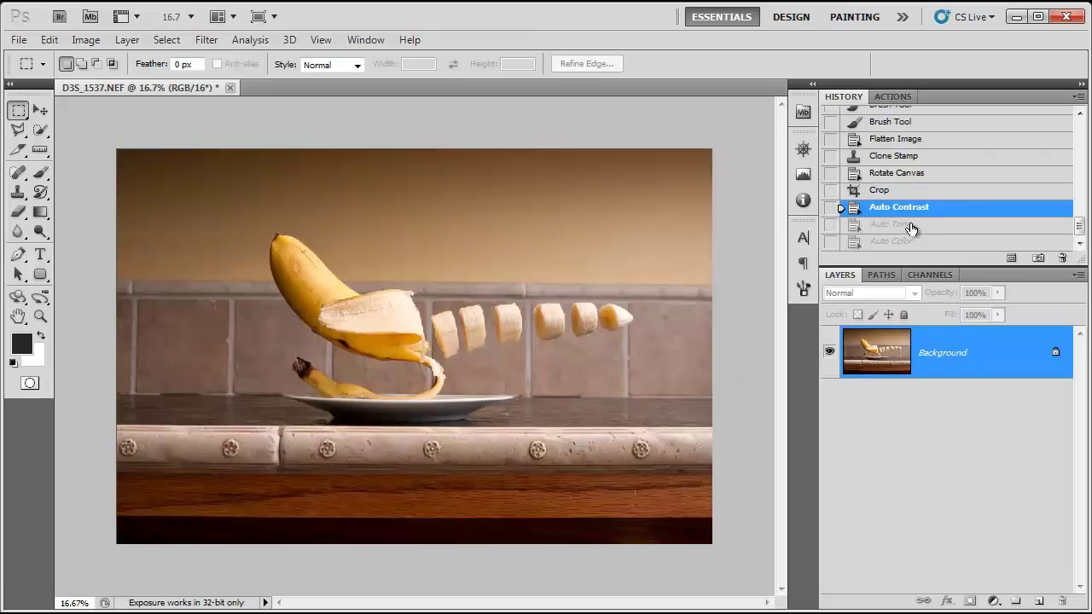
left_click(911, 229)
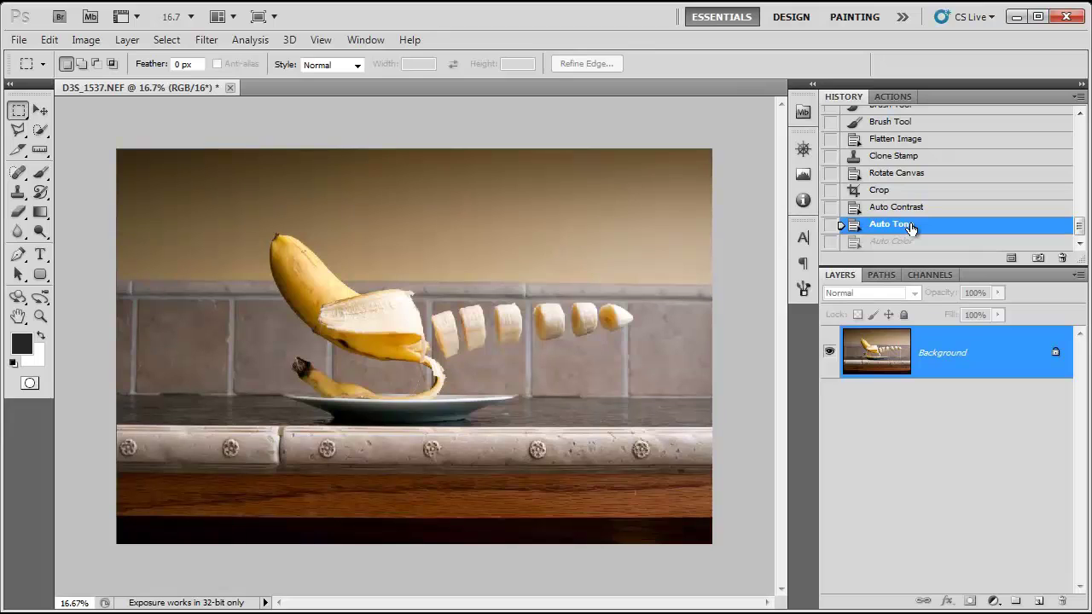
key("ctrl+plus")
key("ctrl+plus")
key("ctrl+minus")
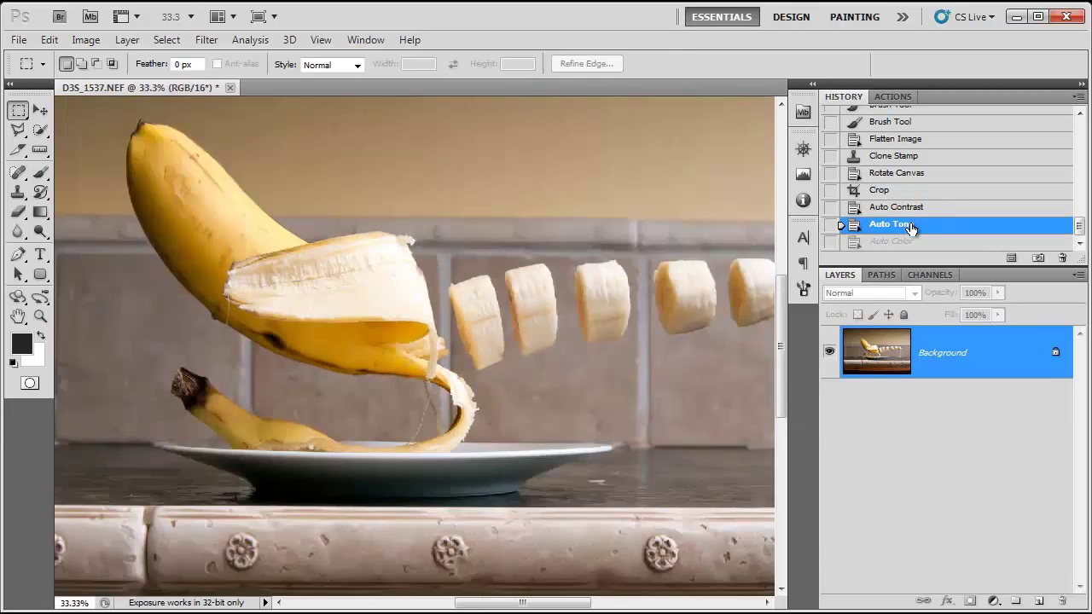